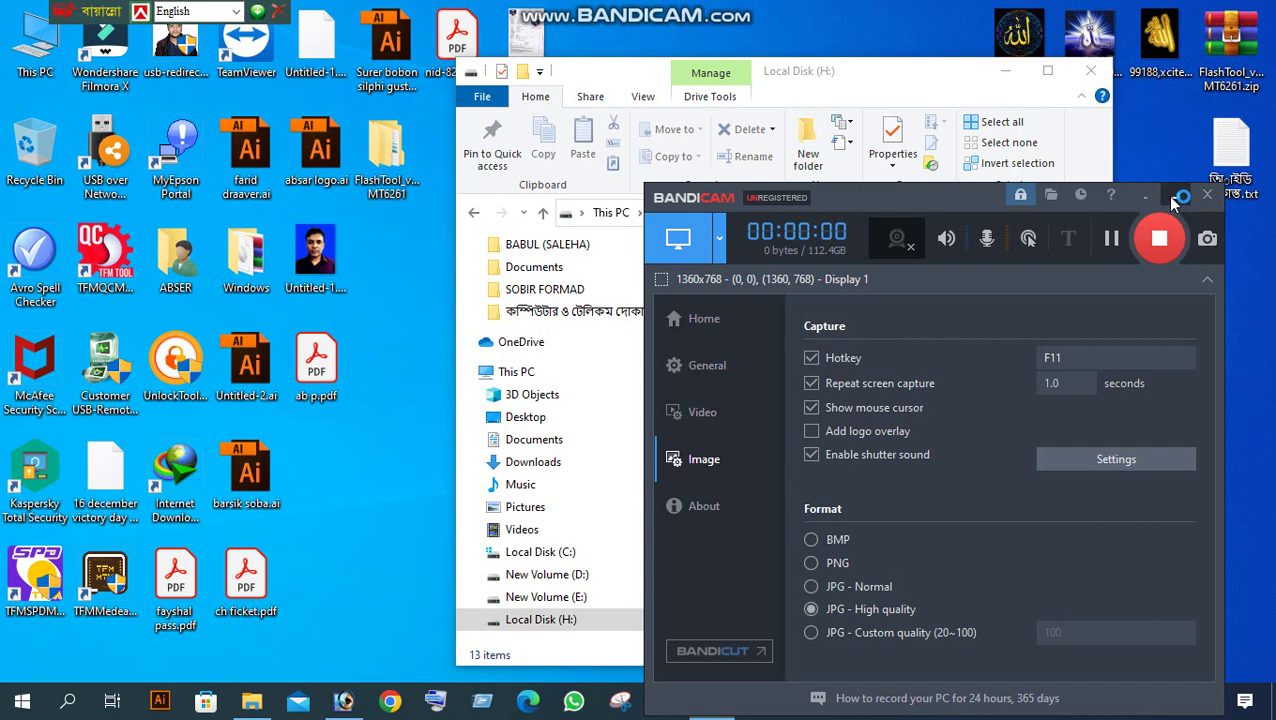
Refresh the desktop and move the Local Disk (H:) window to the left
right_click(748, 8)
click(806, 52)
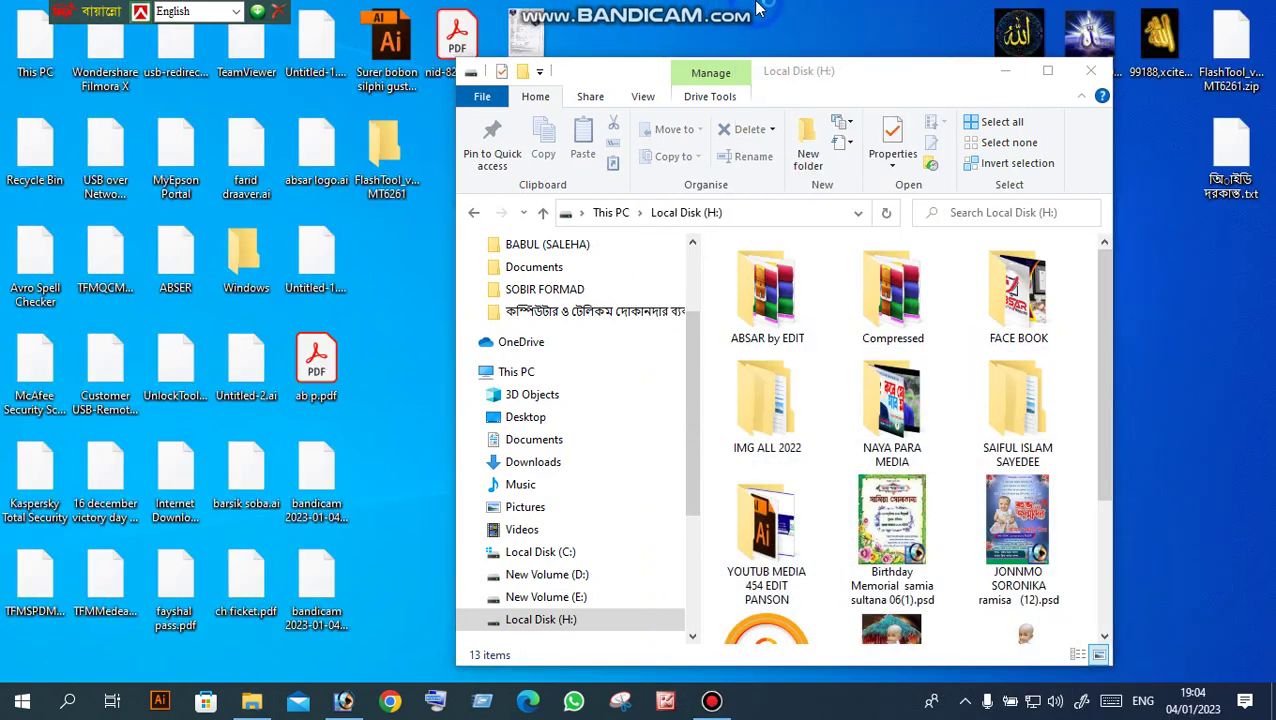
right_click(757, 8)
click(806, 52)
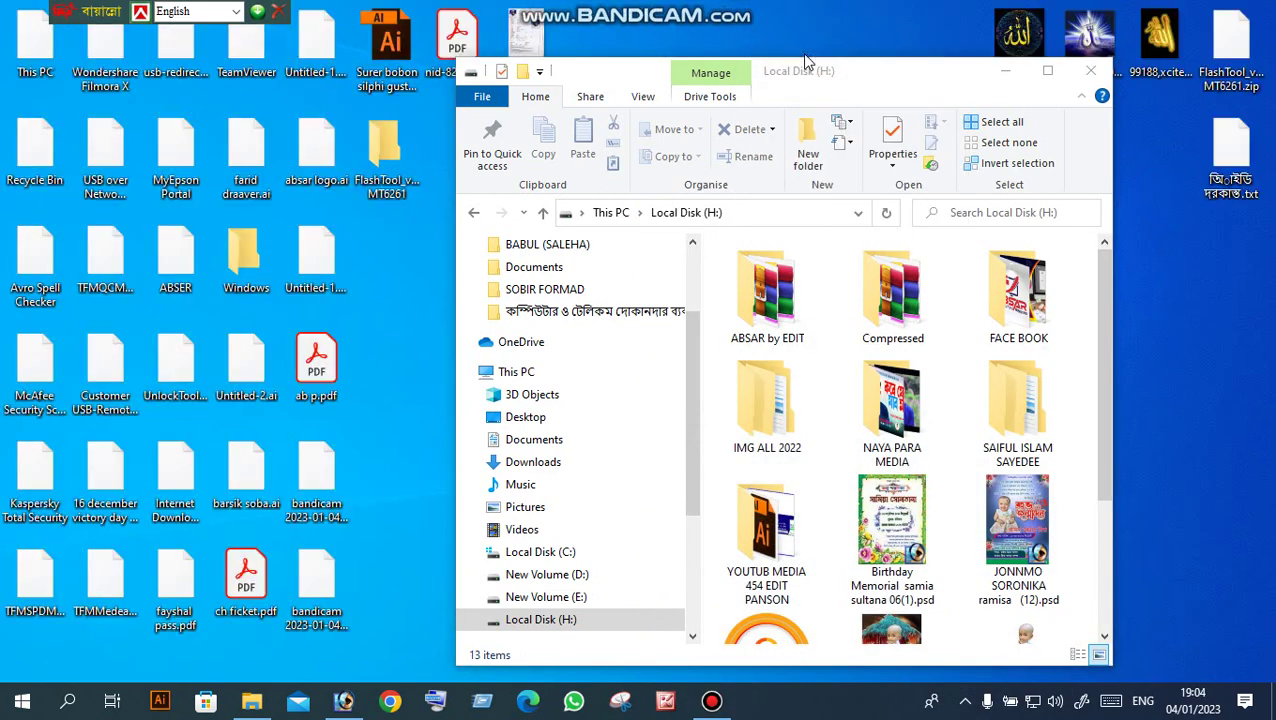
right_click(750, 8)
click(797, 74)
drag(912, 72, 695, 79)
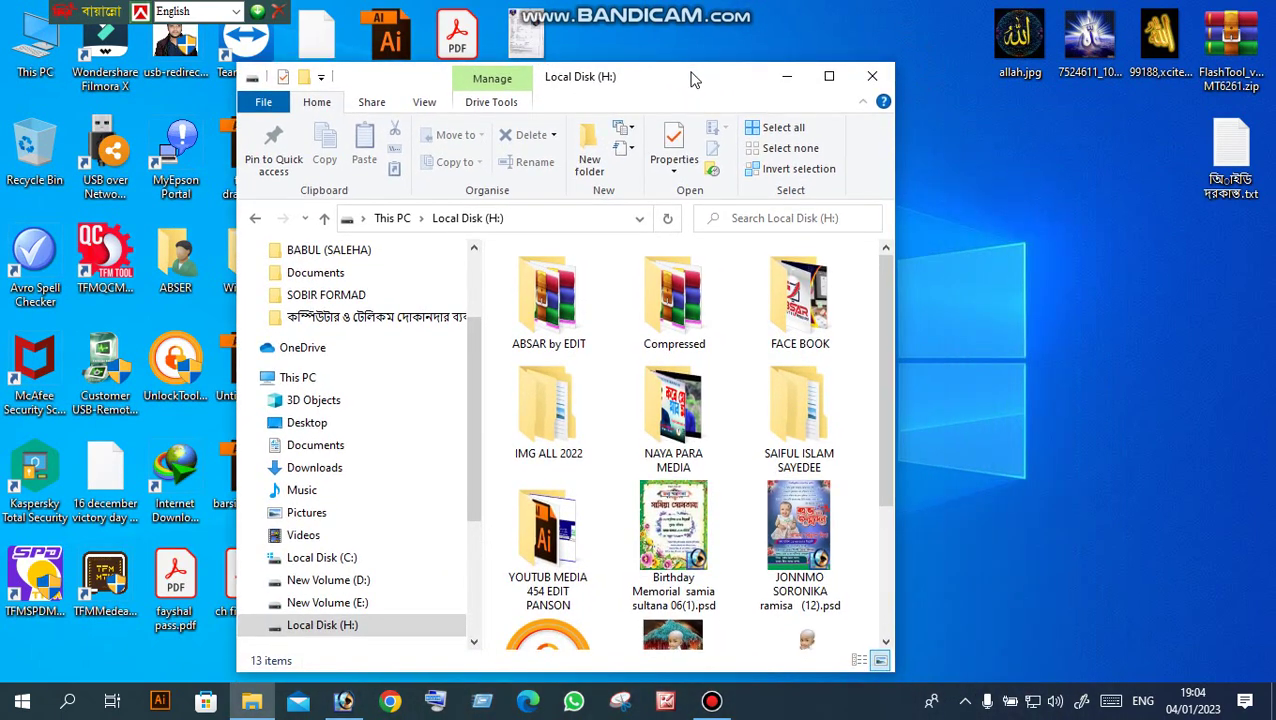
drag(695, 79, 720, 57)
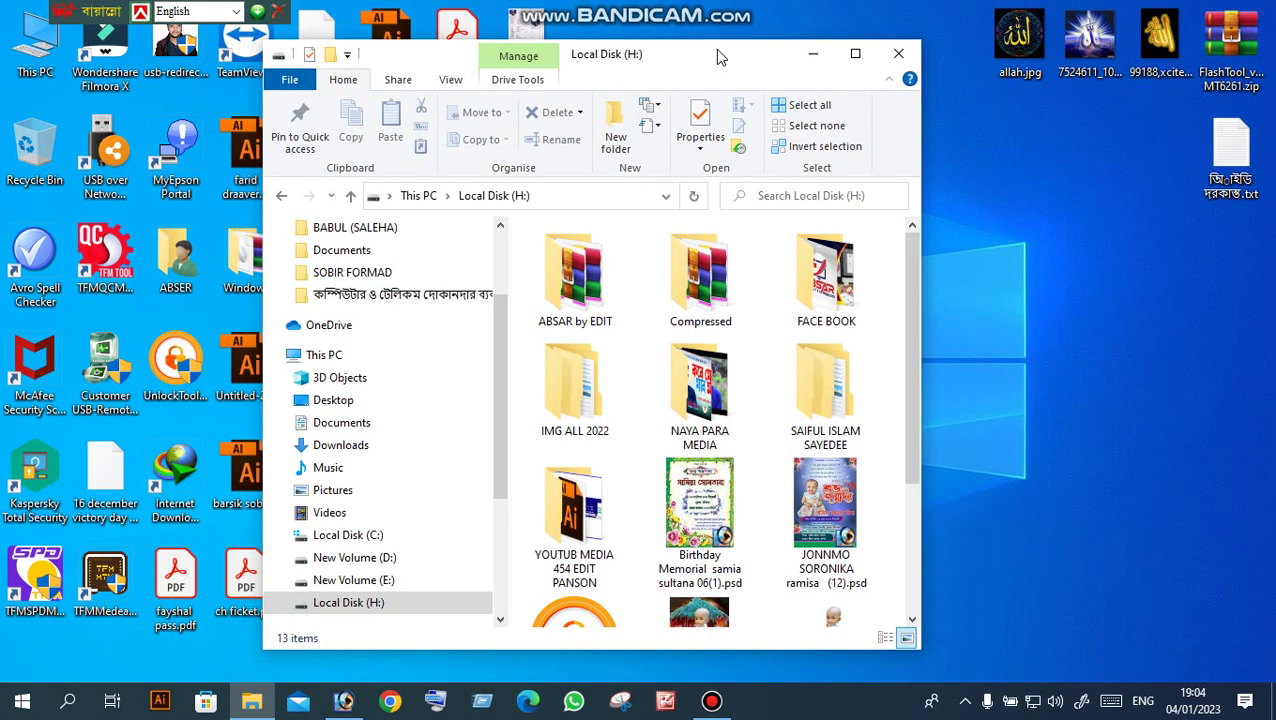
Reposition the Local Disk (H:) window and open JONNMO SORONIKA ramisa (12).psd
right_click(977, 203)
click(1029, 258)
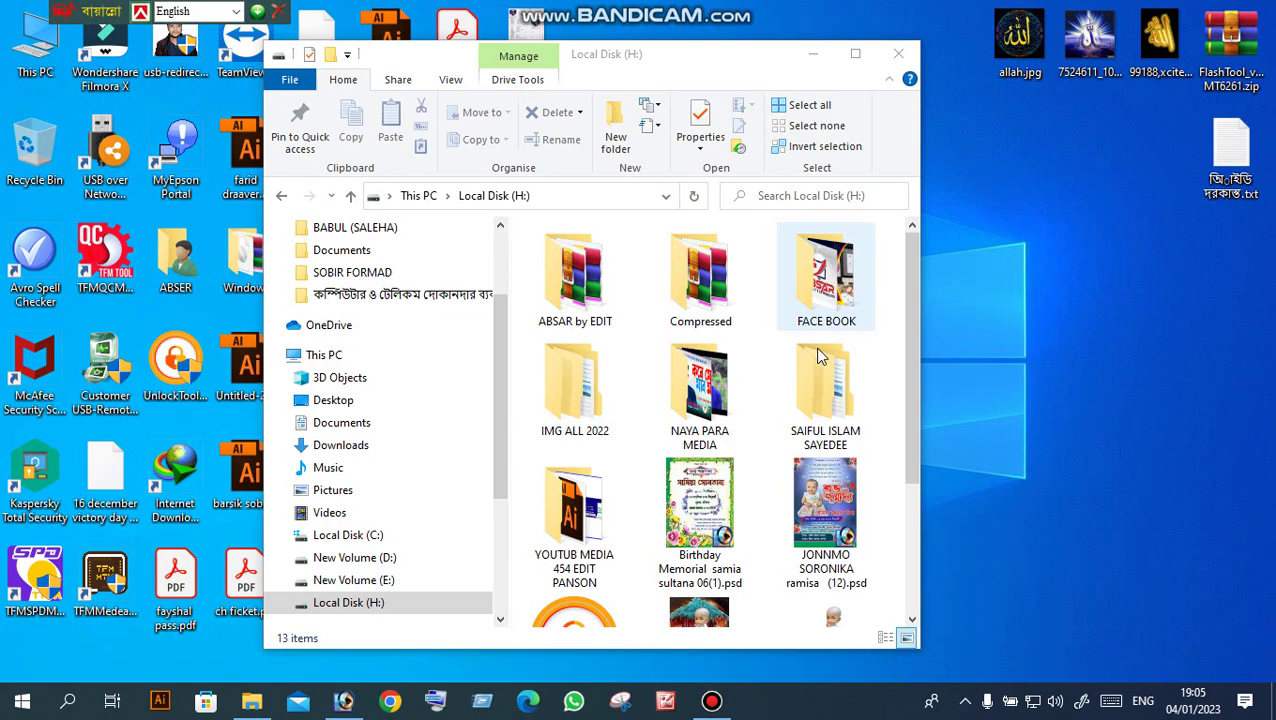
drag(619, 53, 636, 66)
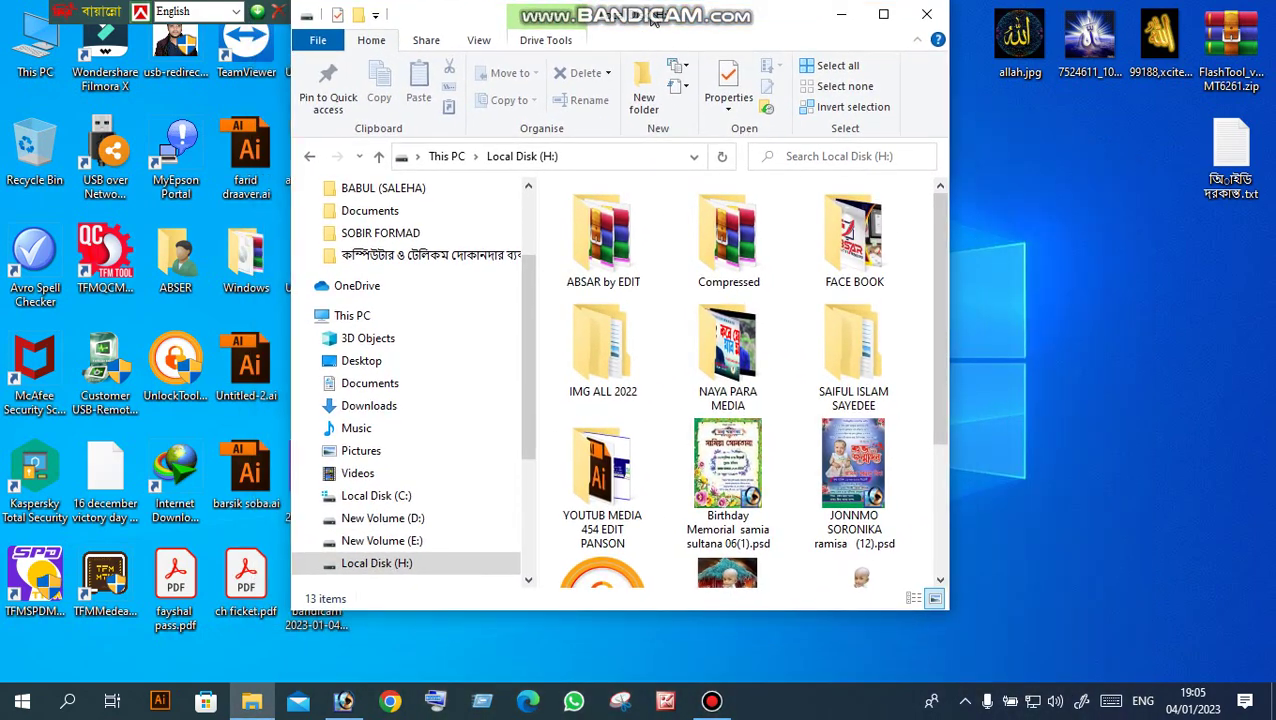
drag(634, 64, 662, 27)
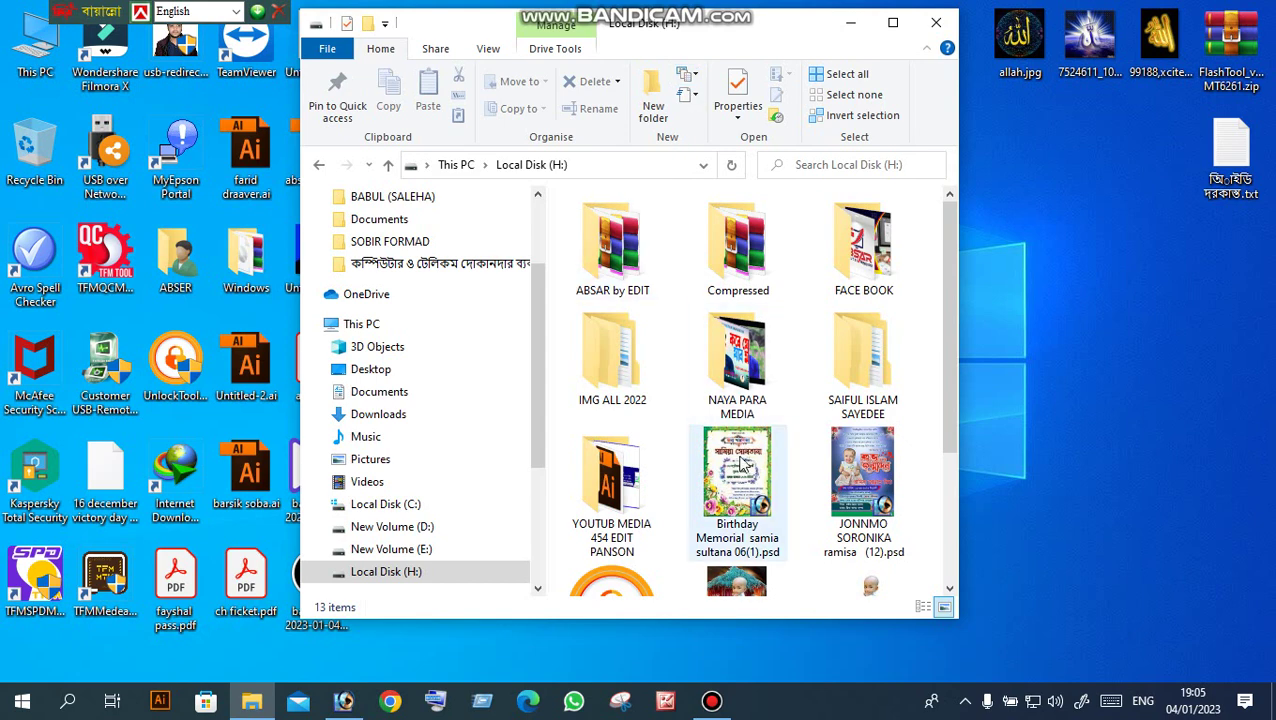
mouse_move(853, 470)
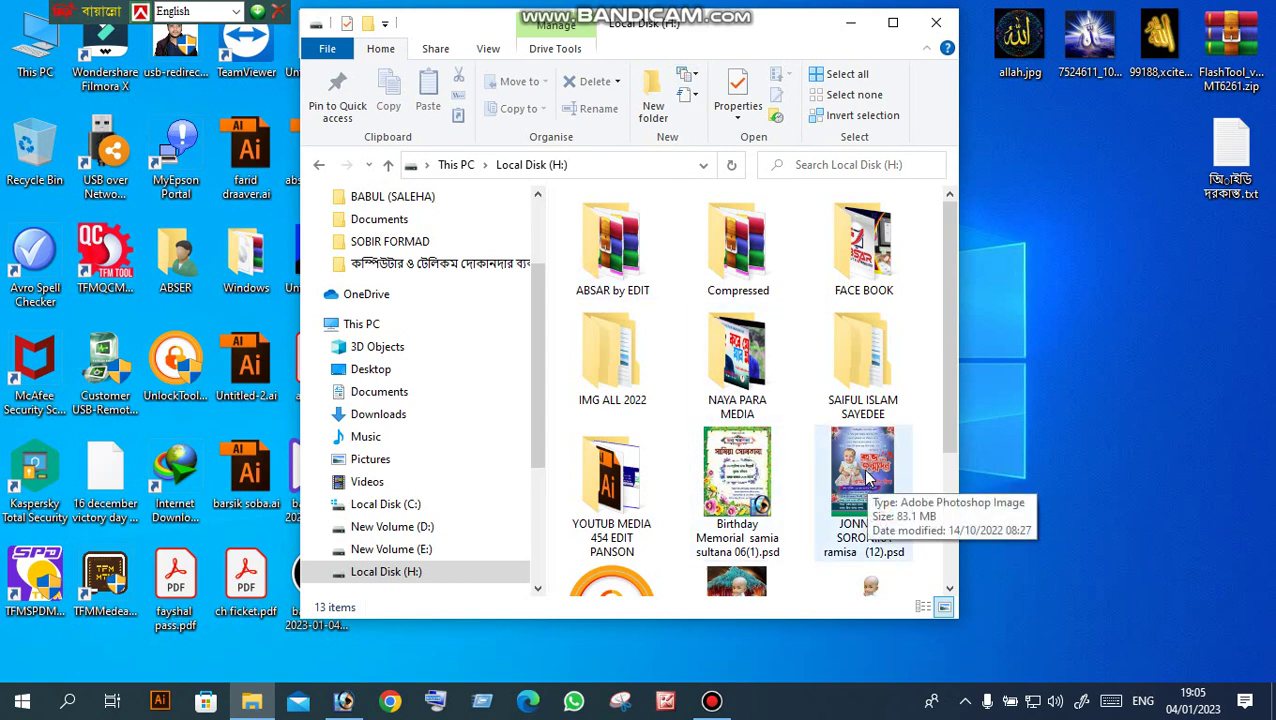
click(867, 480)
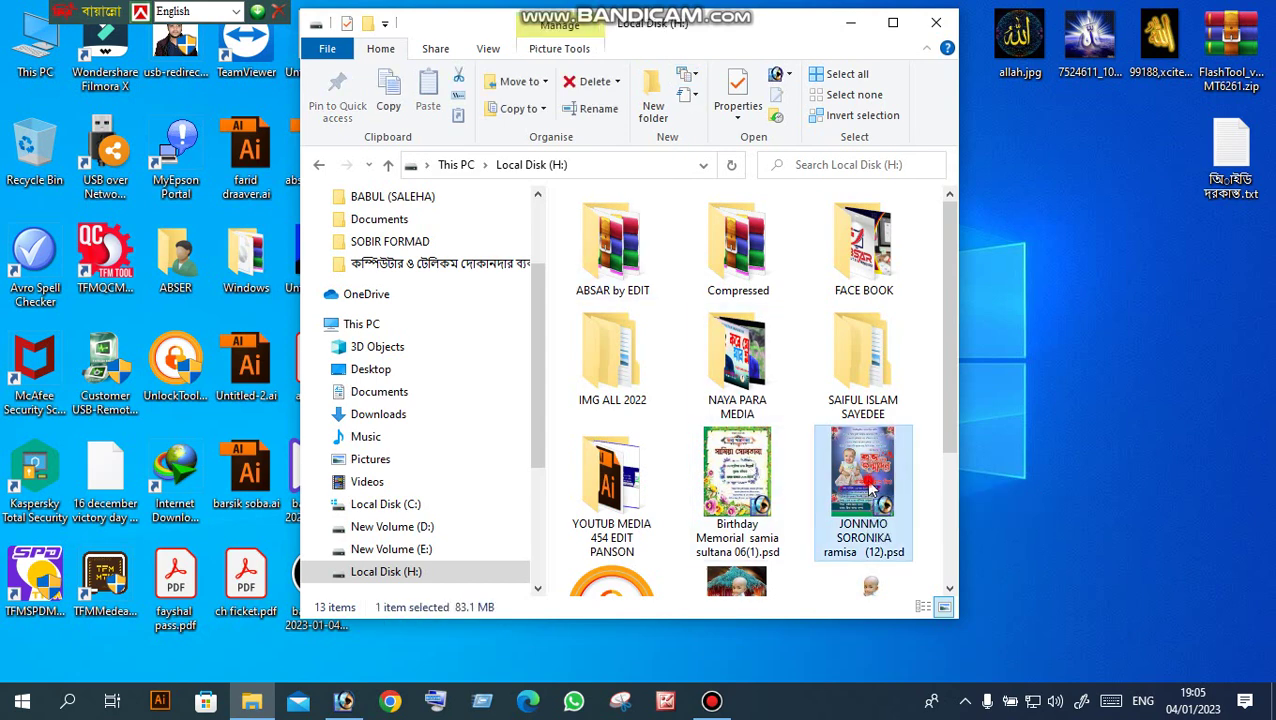
double_click(868, 479)
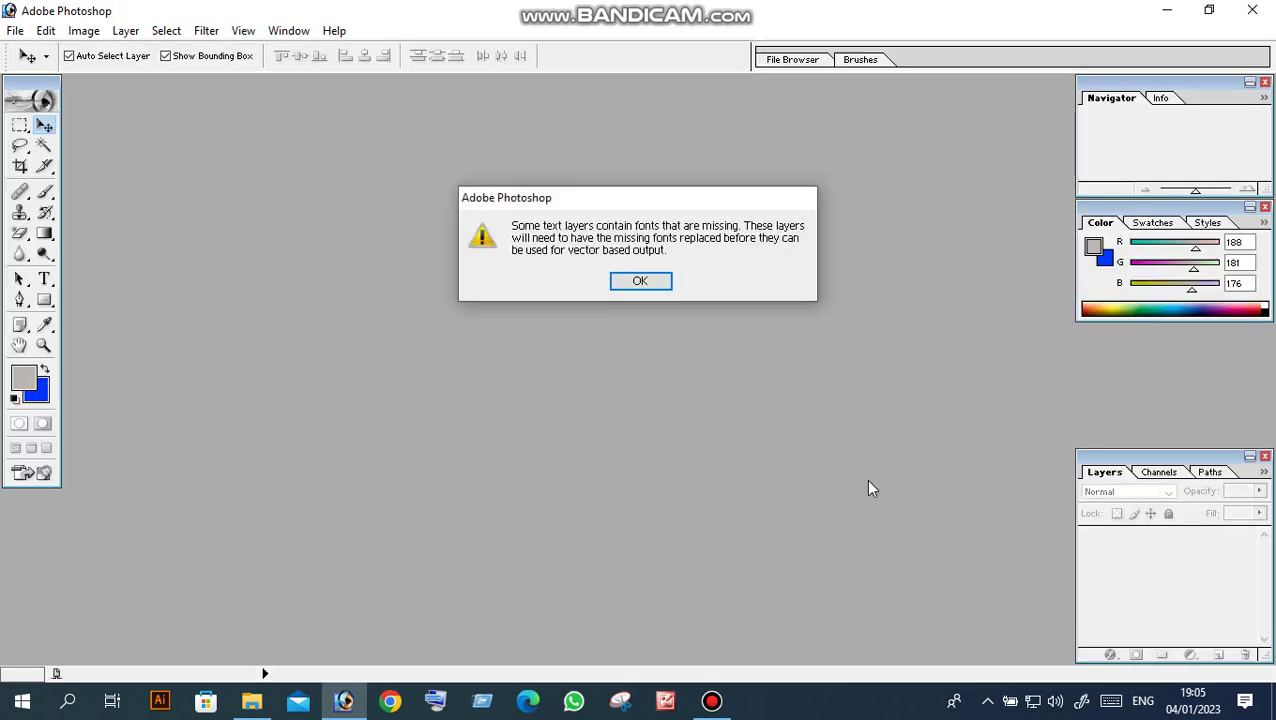
Dismiss the missing-fonts warning with OK
click(628, 281)
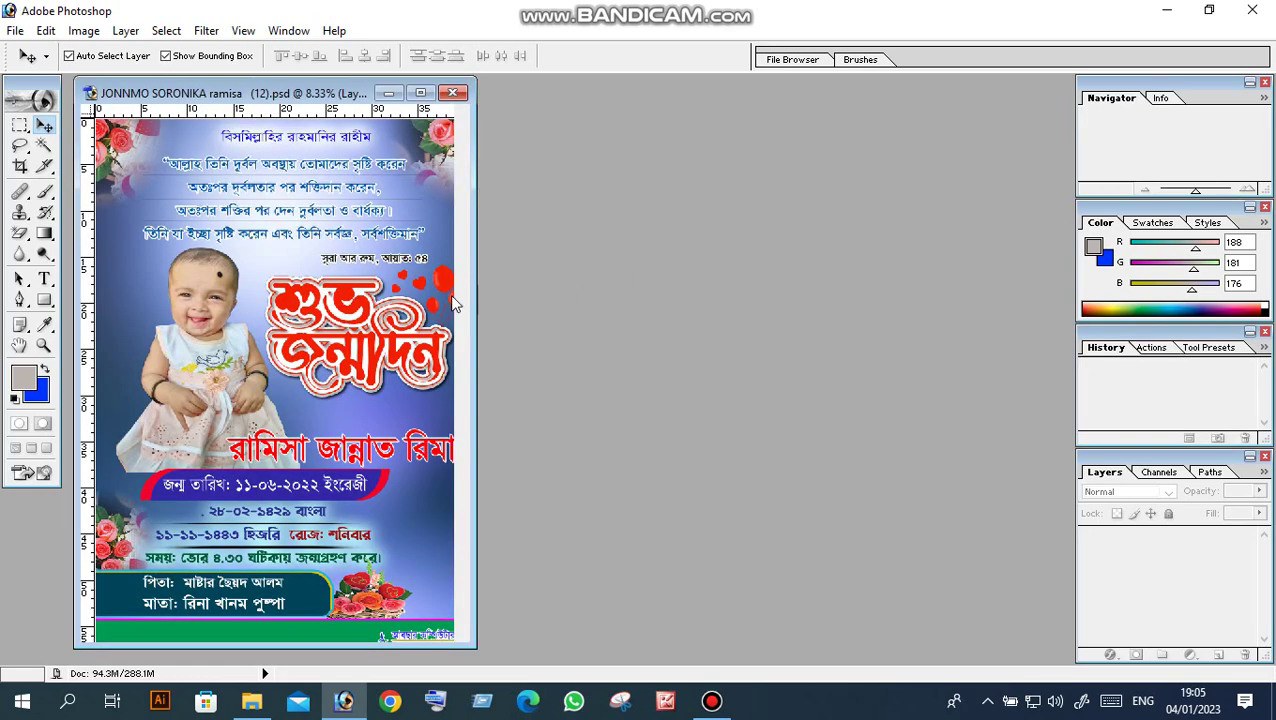
Maximize the poster document and zoom in twice with the Zoom tool
click(423, 93)
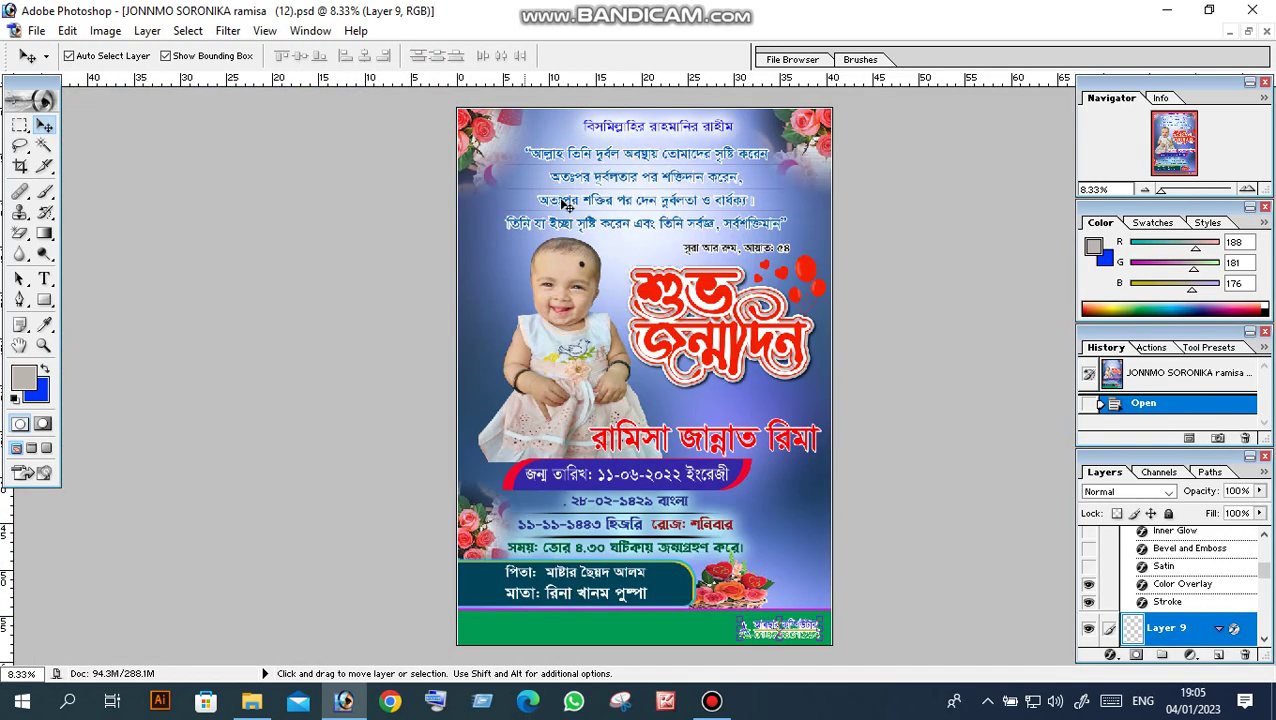
click(43, 345)
click(654, 254)
click(645, 252)
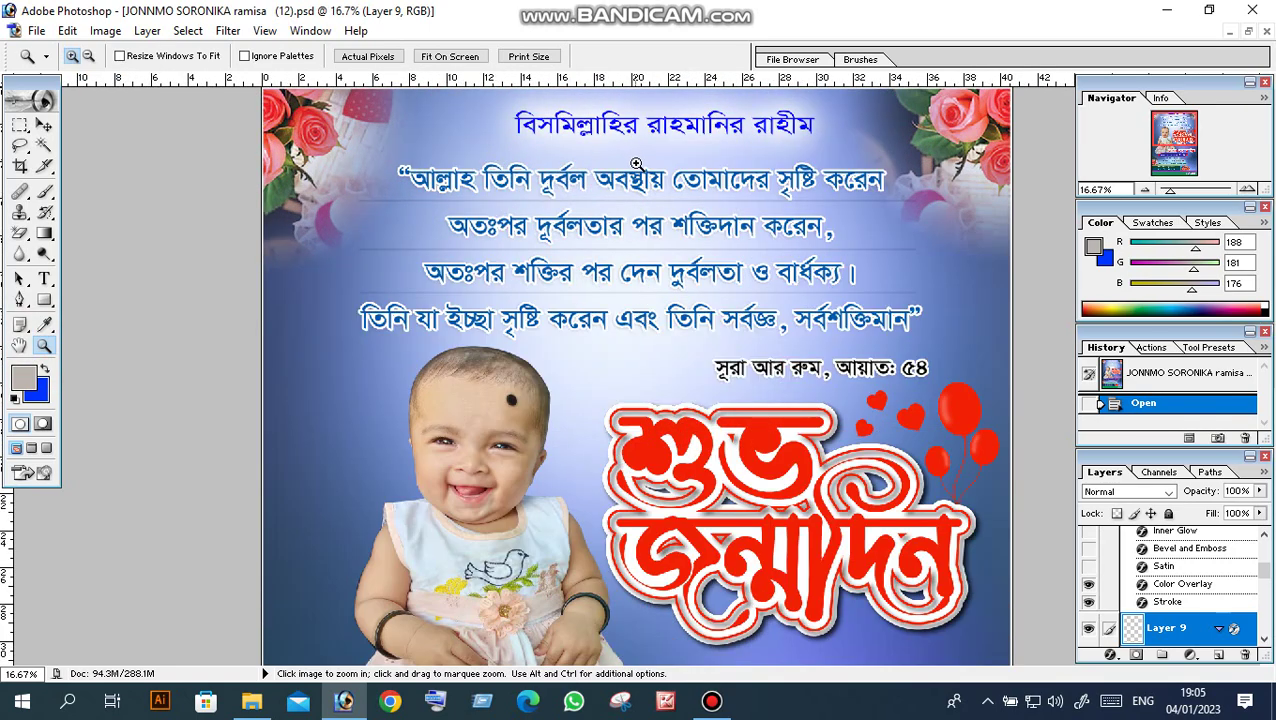
scroll(636, 165, down, 3)
scroll(655, 208, up, 1)
scroll(652, 235, up, 2)
With the Move tool, select the Studio background, শুভ জন্মদিন title and baby photo layers
click(44, 124)
click(557, 190)
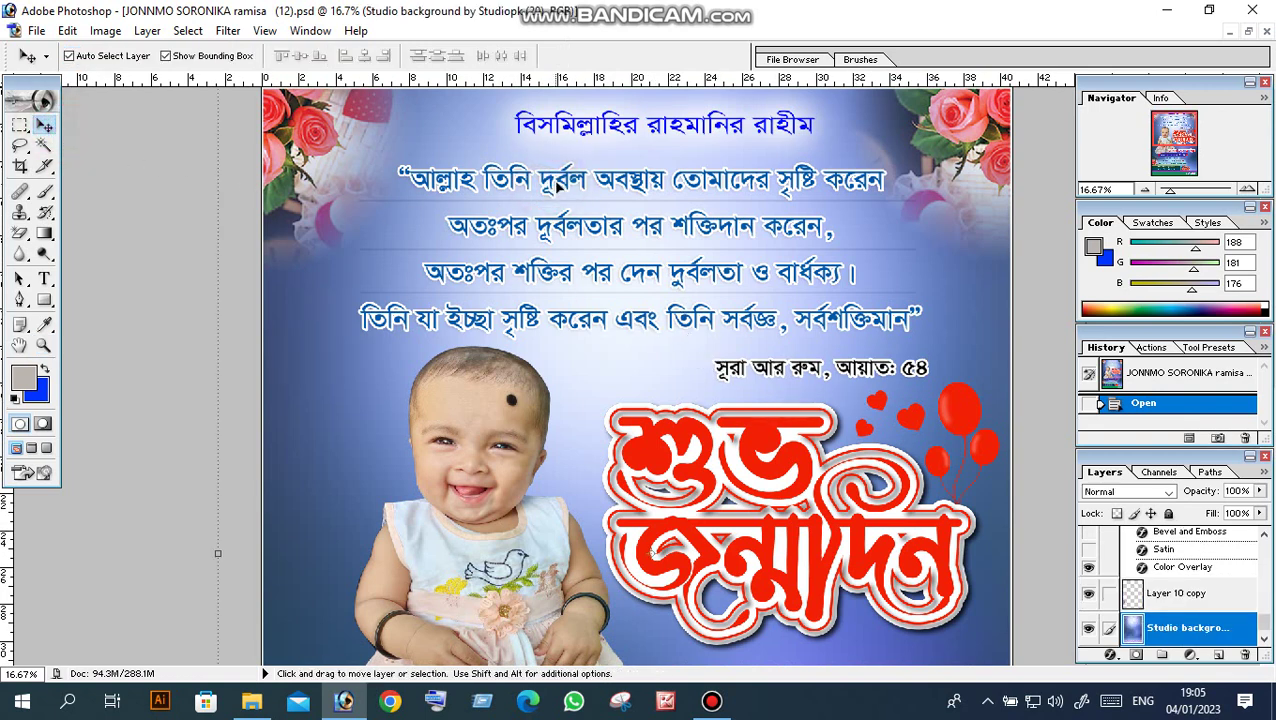
scroll(600, 190, down, 2)
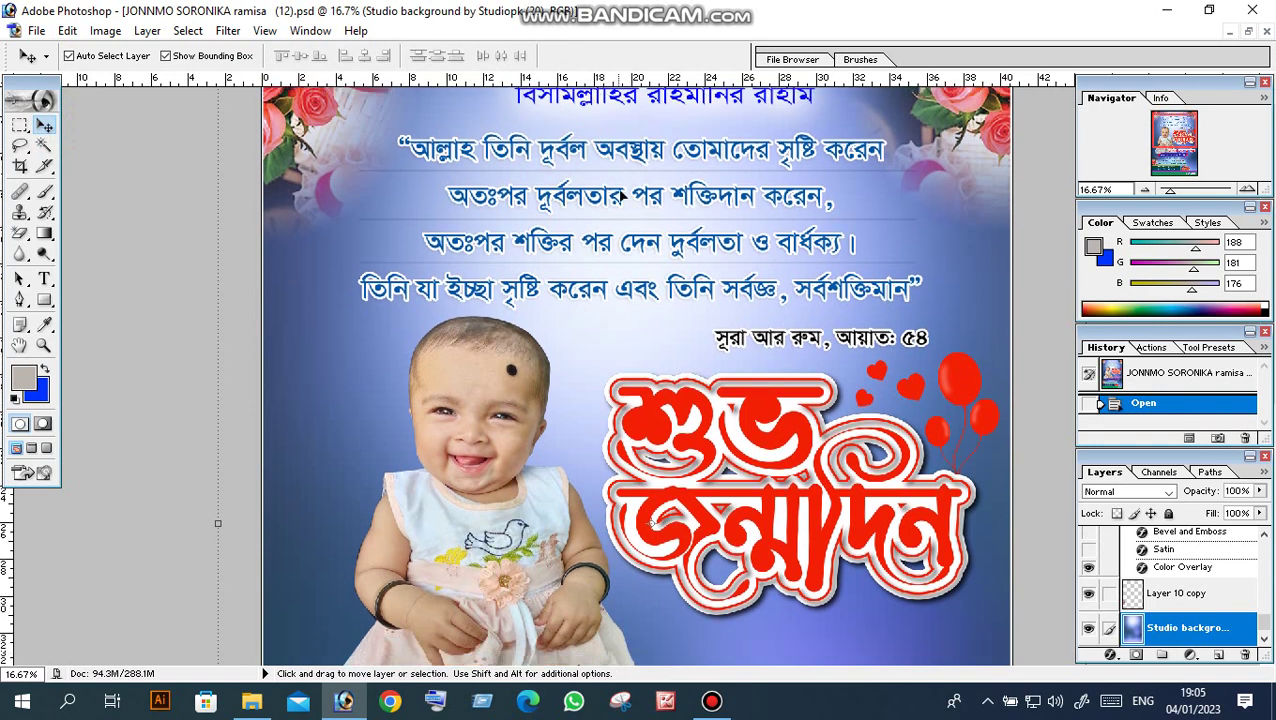
scroll(650, 205, down, 3)
scroll(690, 225, down, 1)
click(695, 228)
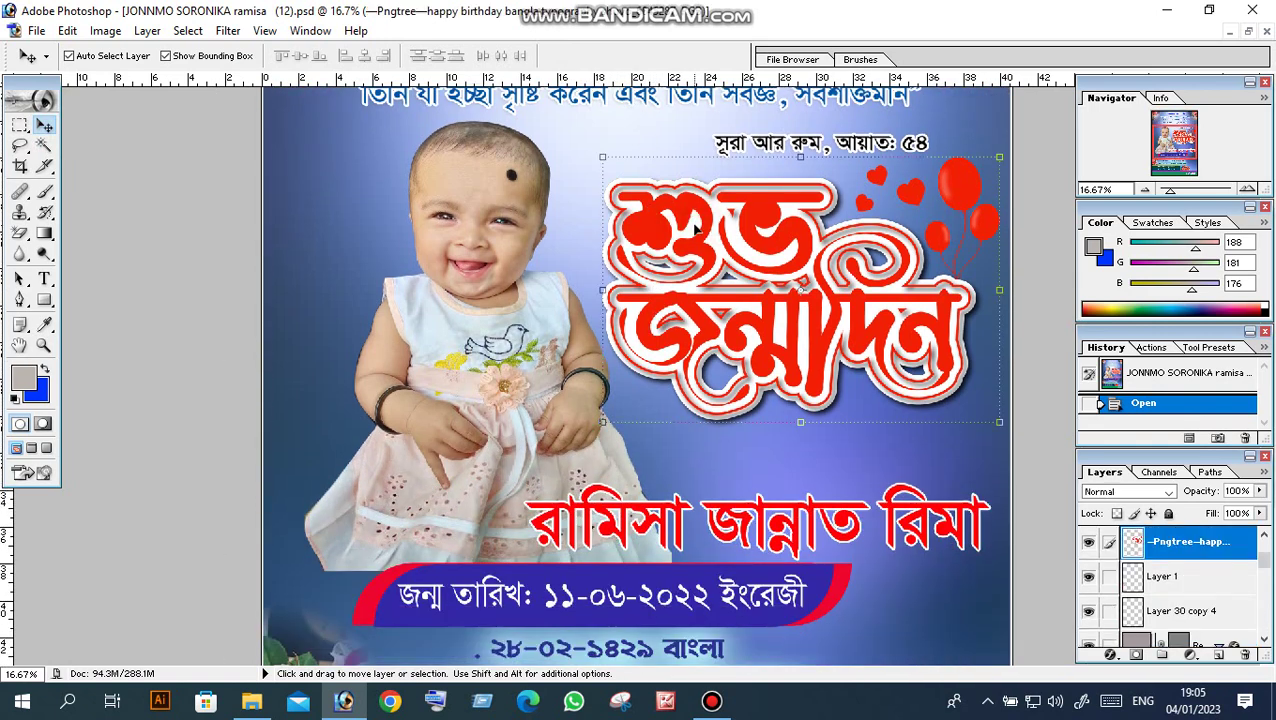
click(467, 184)
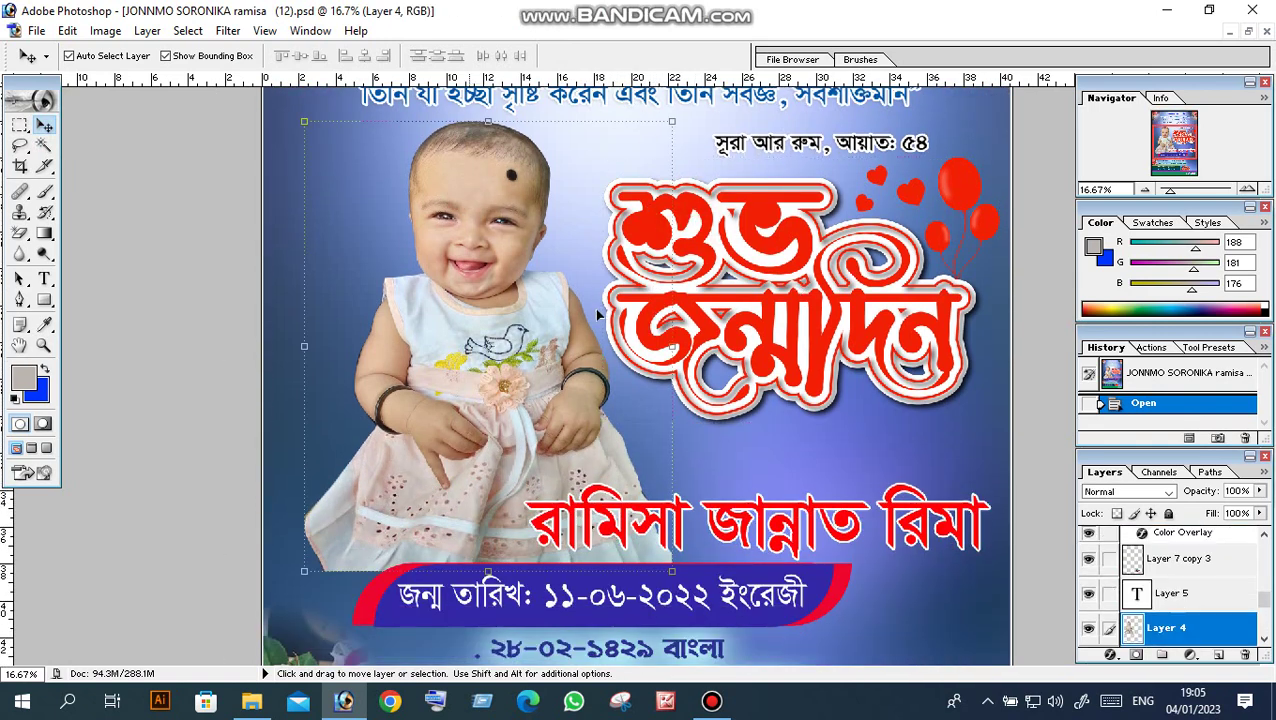
scroll(593, 304, down, 3)
Inspect the name, birth-date, date-time, parents text and shop logo layers, then scroll back up
click(830, 410)
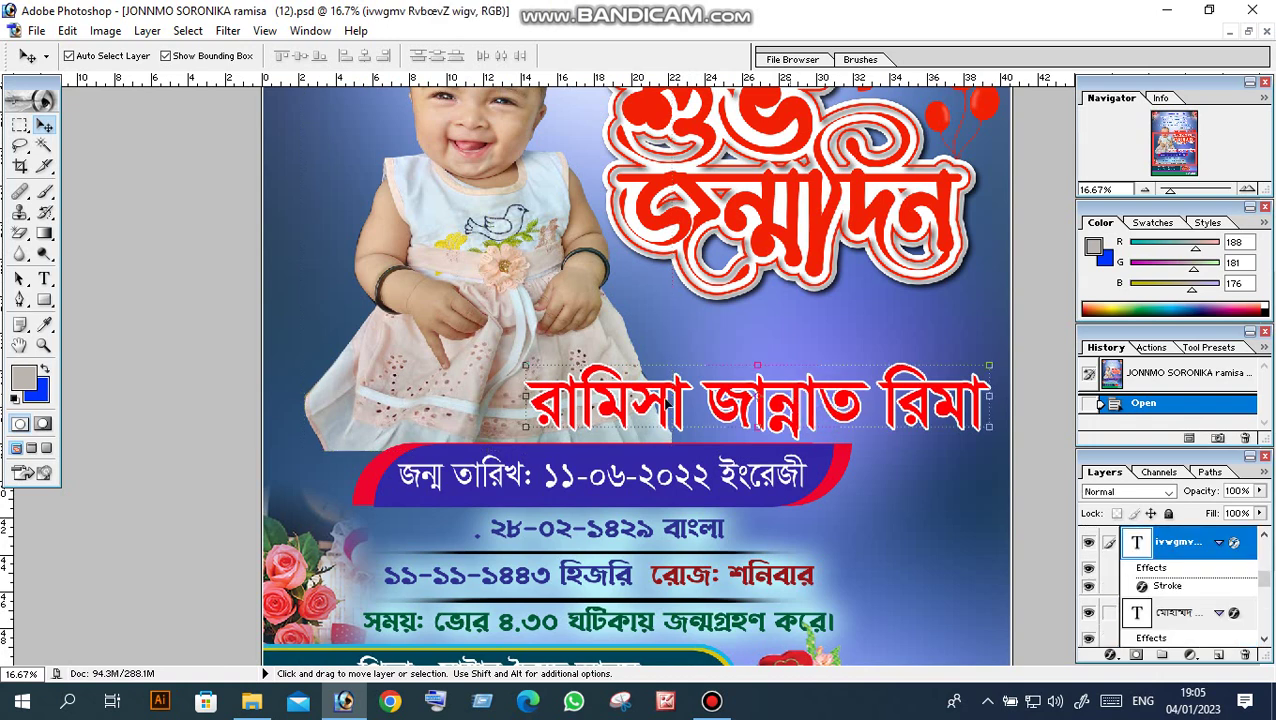
scroll(527, 470, down, 3)
click(512, 340)
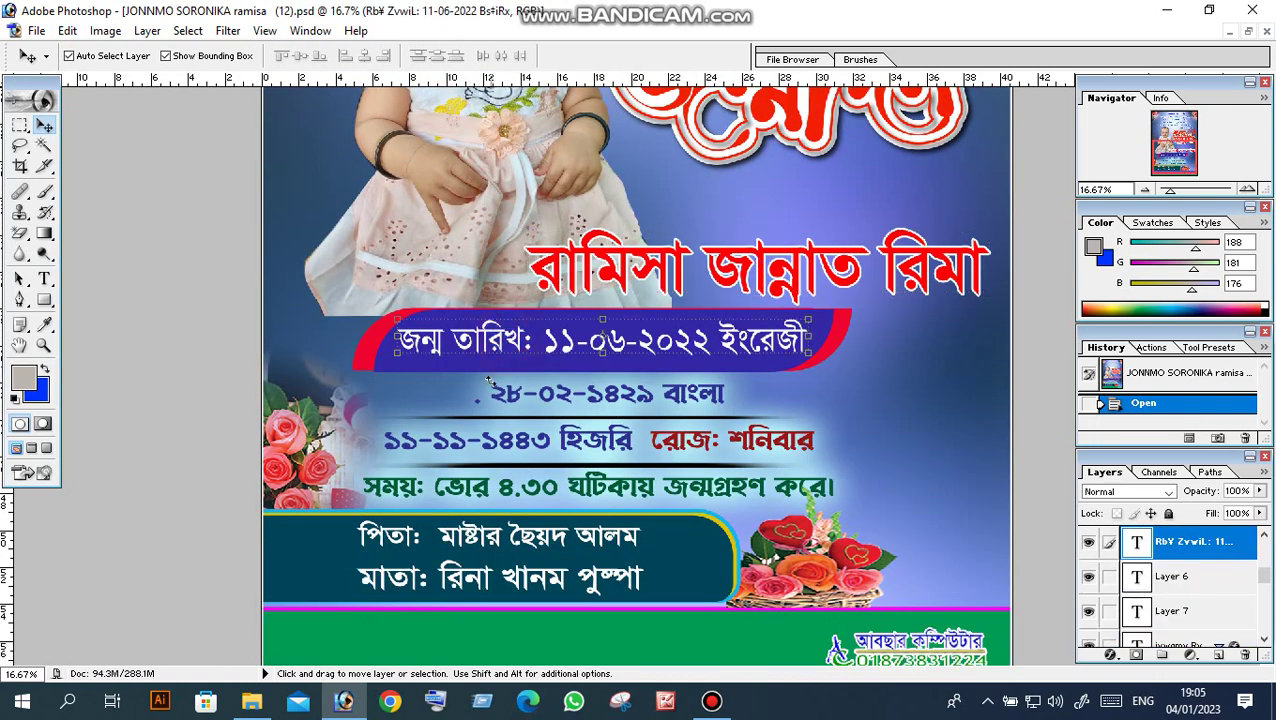
click(606, 401)
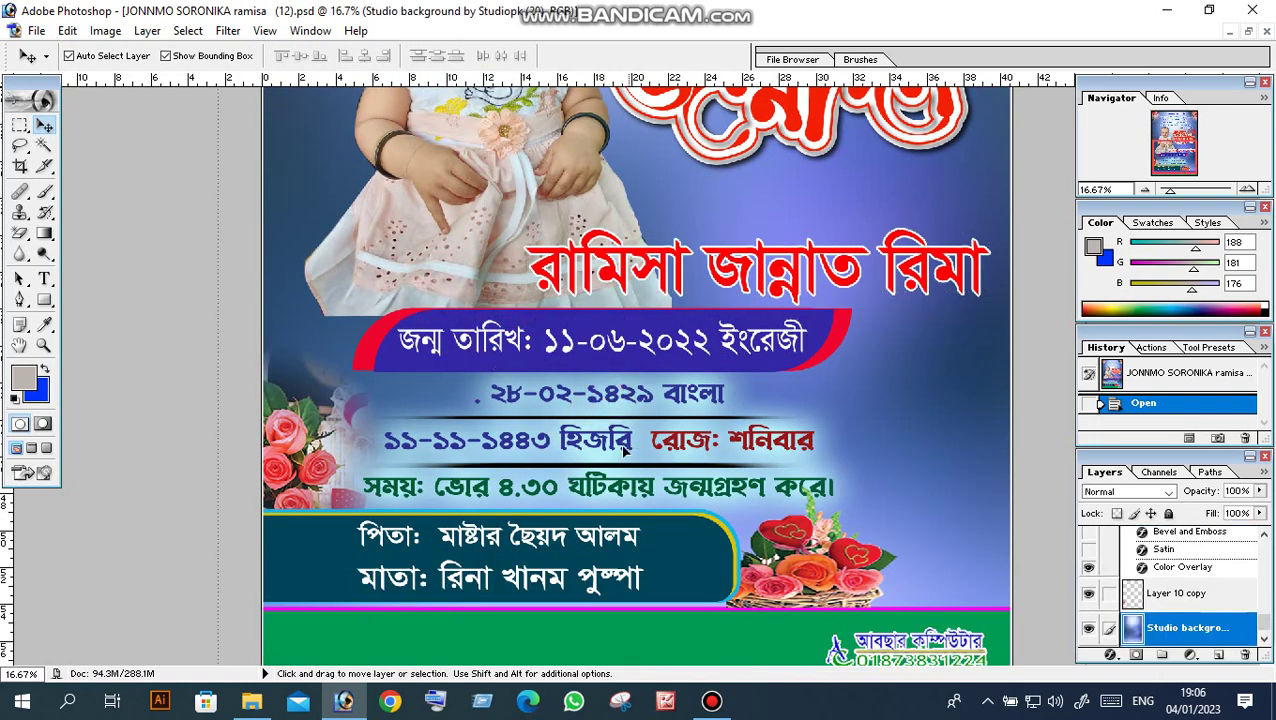
click(600, 445)
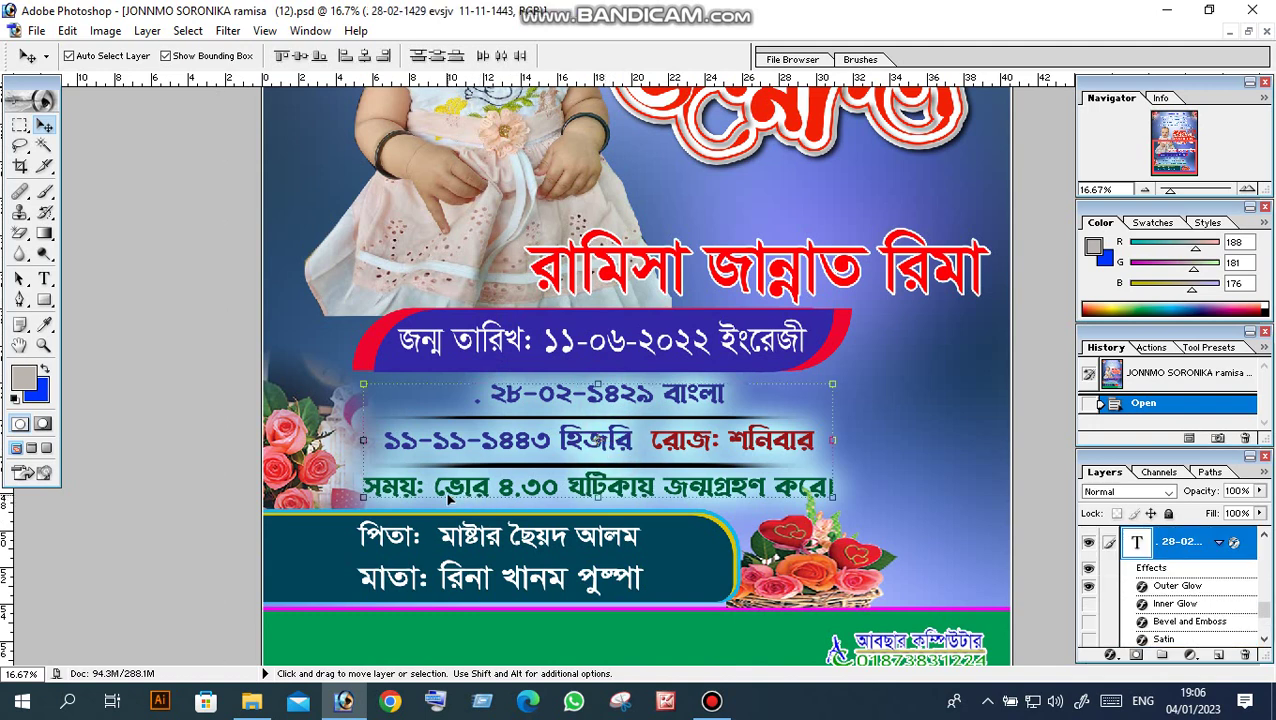
click(405, 540)
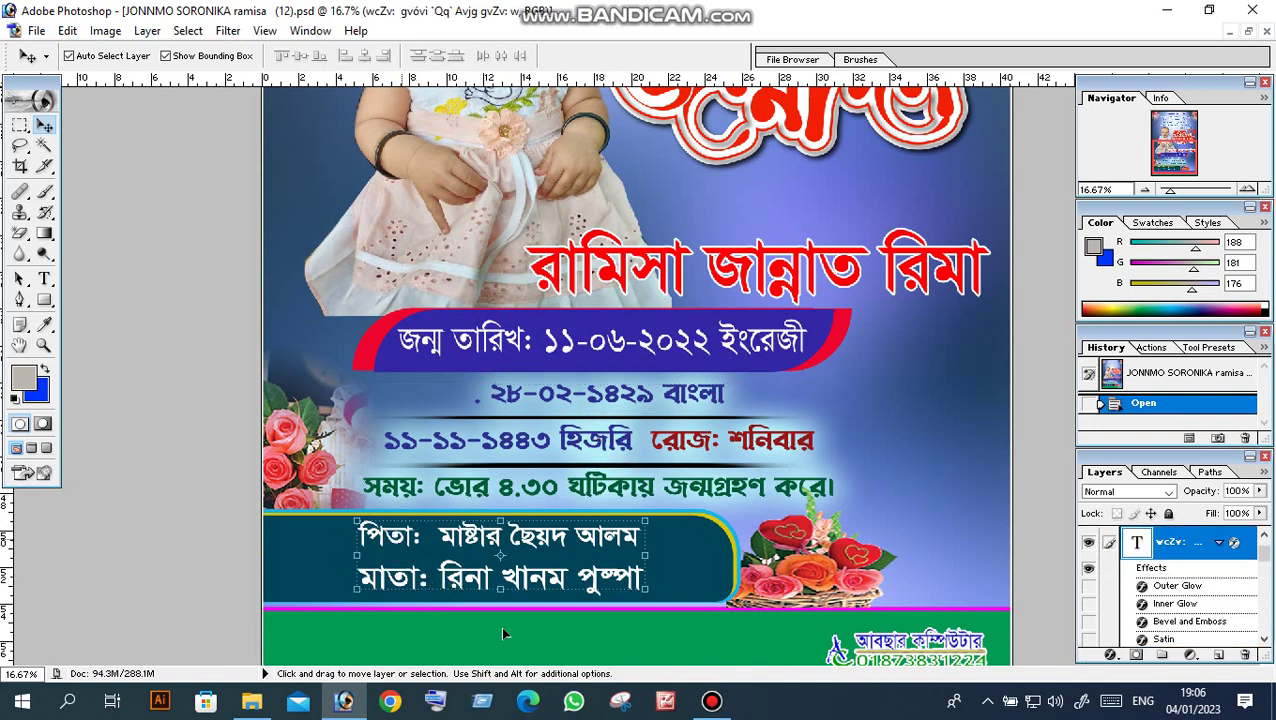
scroll(853, 553, down, 1)
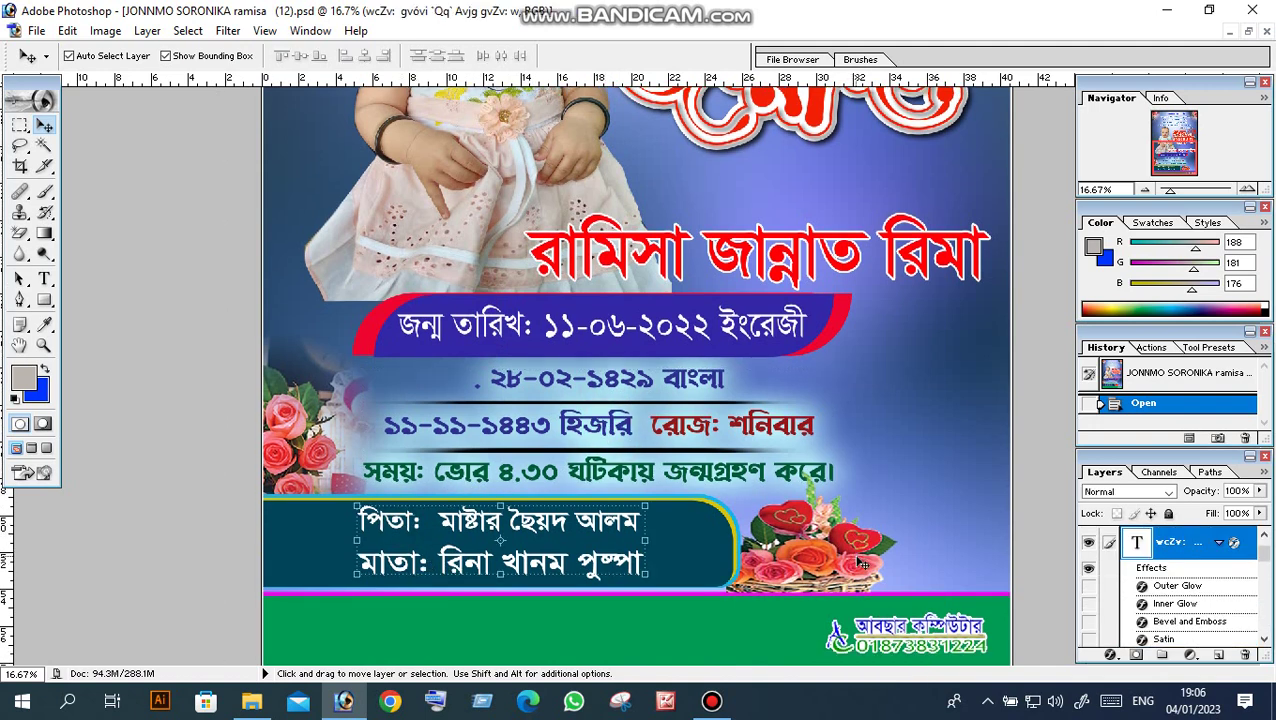
click(886, 634)
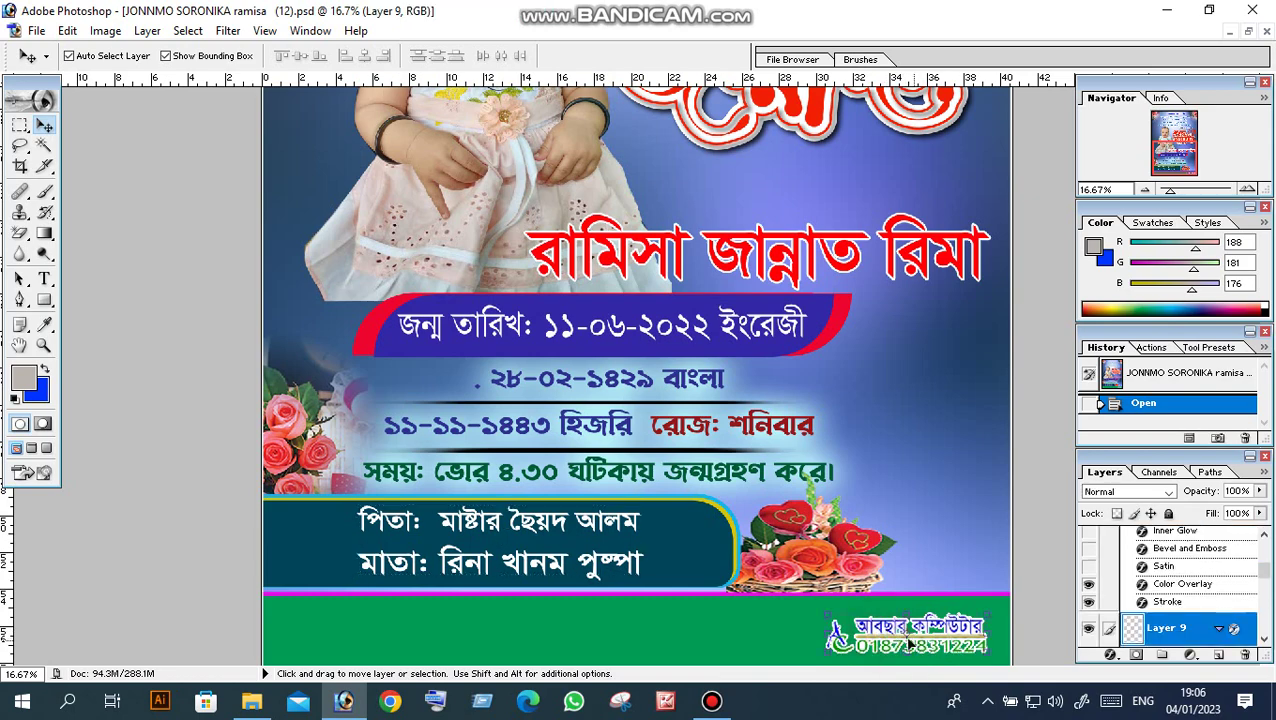
scroll(918, 580, up, 2)
scroll(918, 580, up, 3)
scroll(918, 580, up, 3)
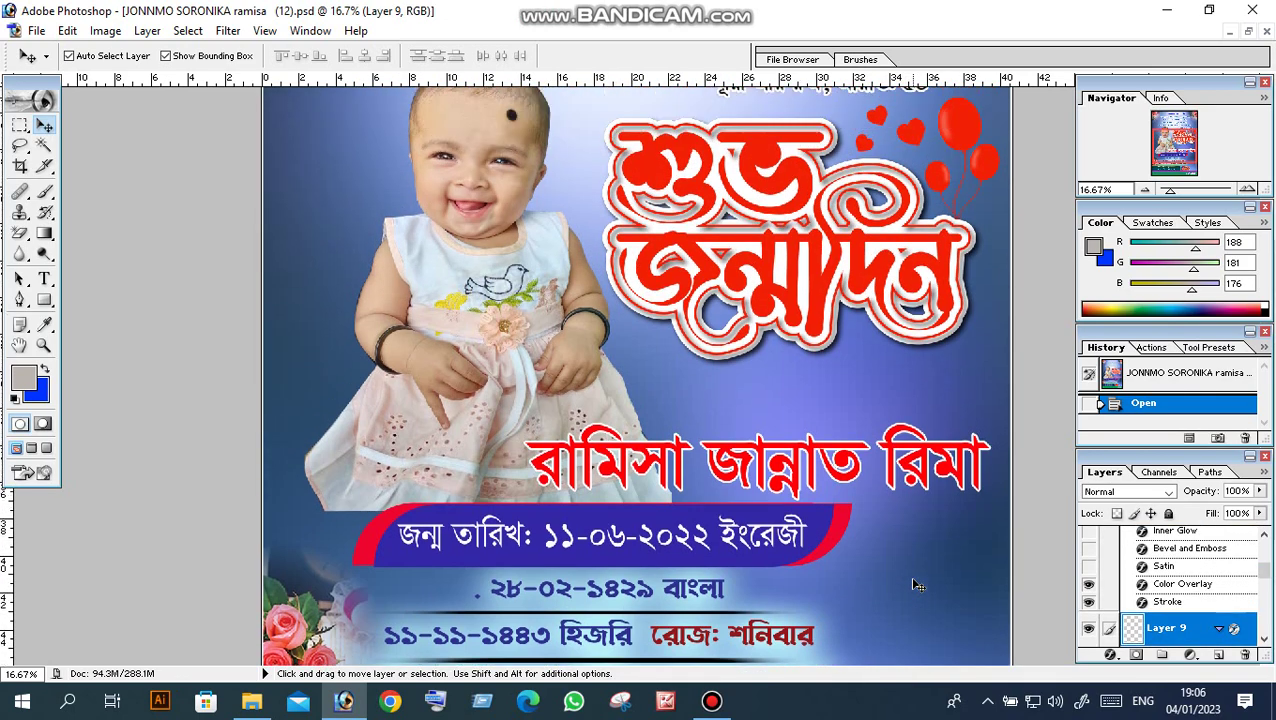
scroll(918, 580, up, 3)
scroll(914, 585, up, 2)
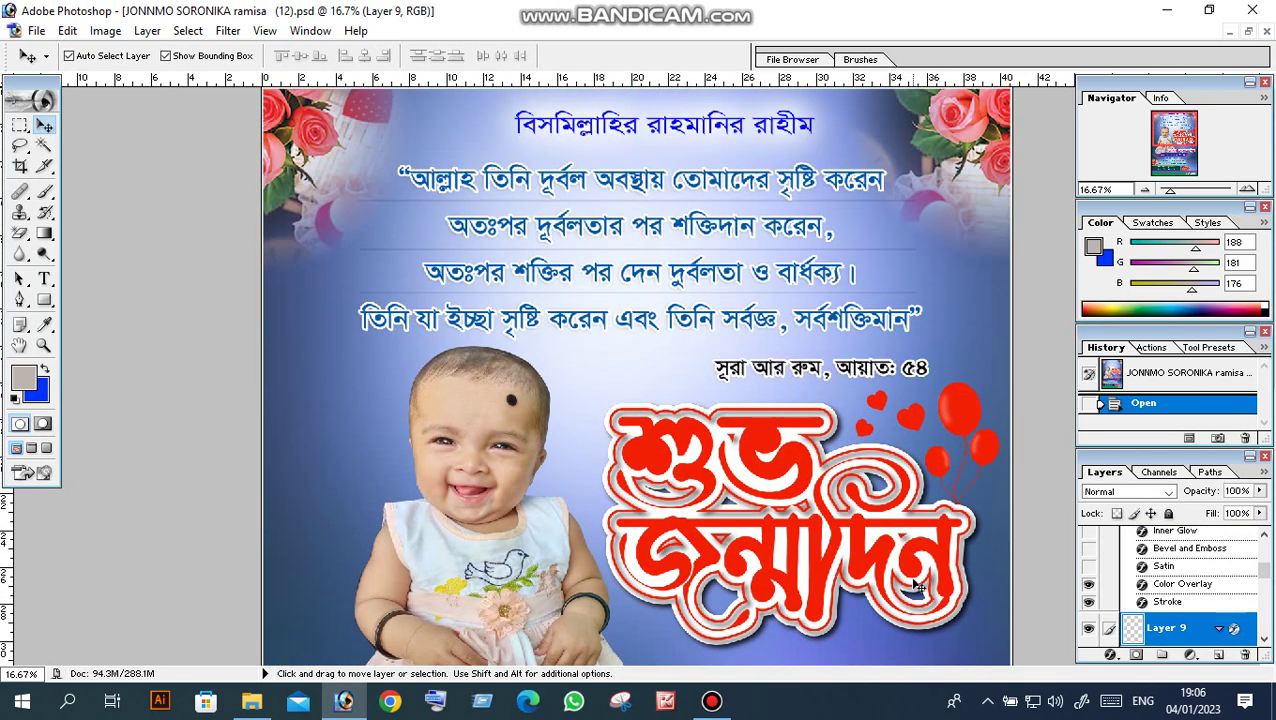
Zoom in on the Quran quote, try moving its text layer, then undo the move
click(44, 345)
click(593, 279)
key(v)
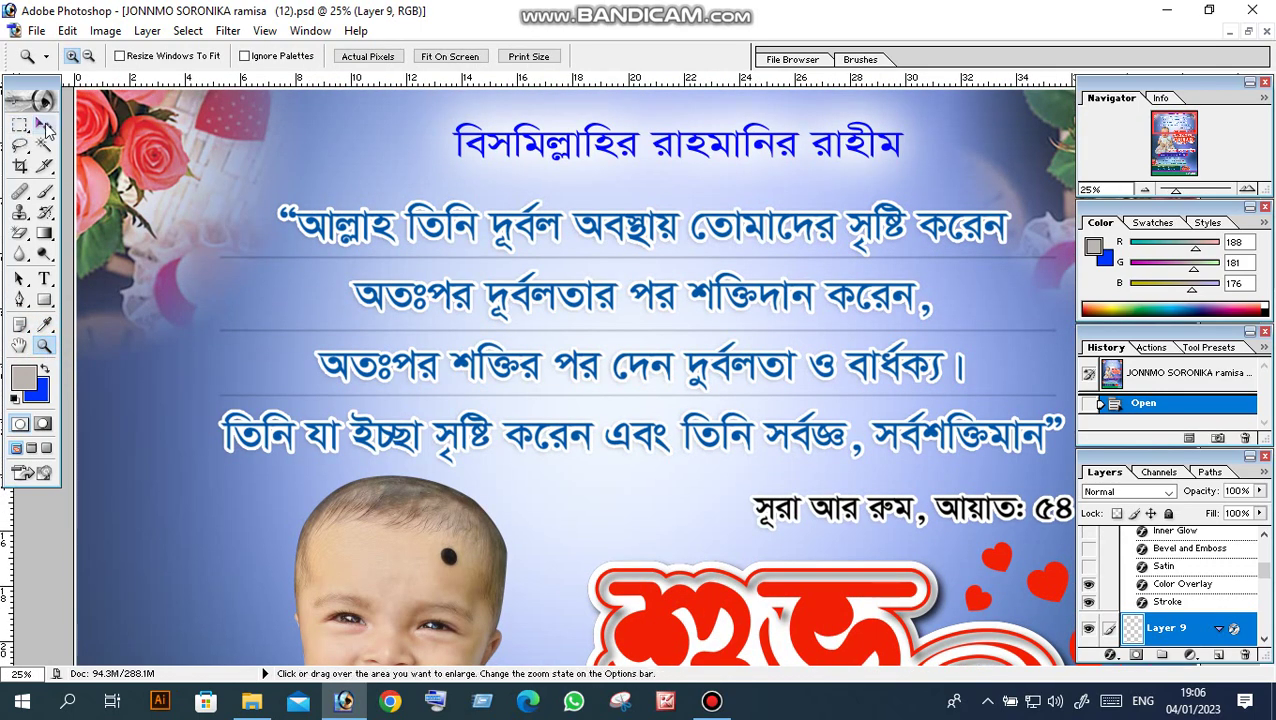
click(472, 226)
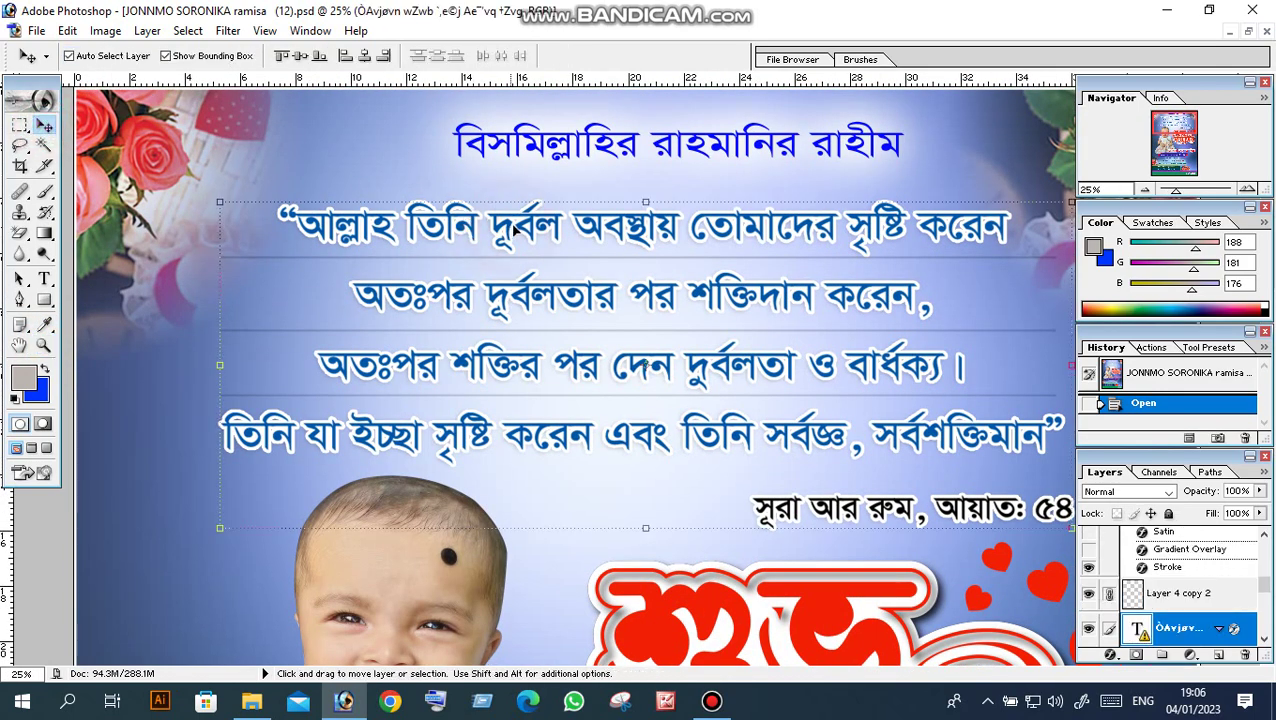
drag(530, 266, 540, 226)
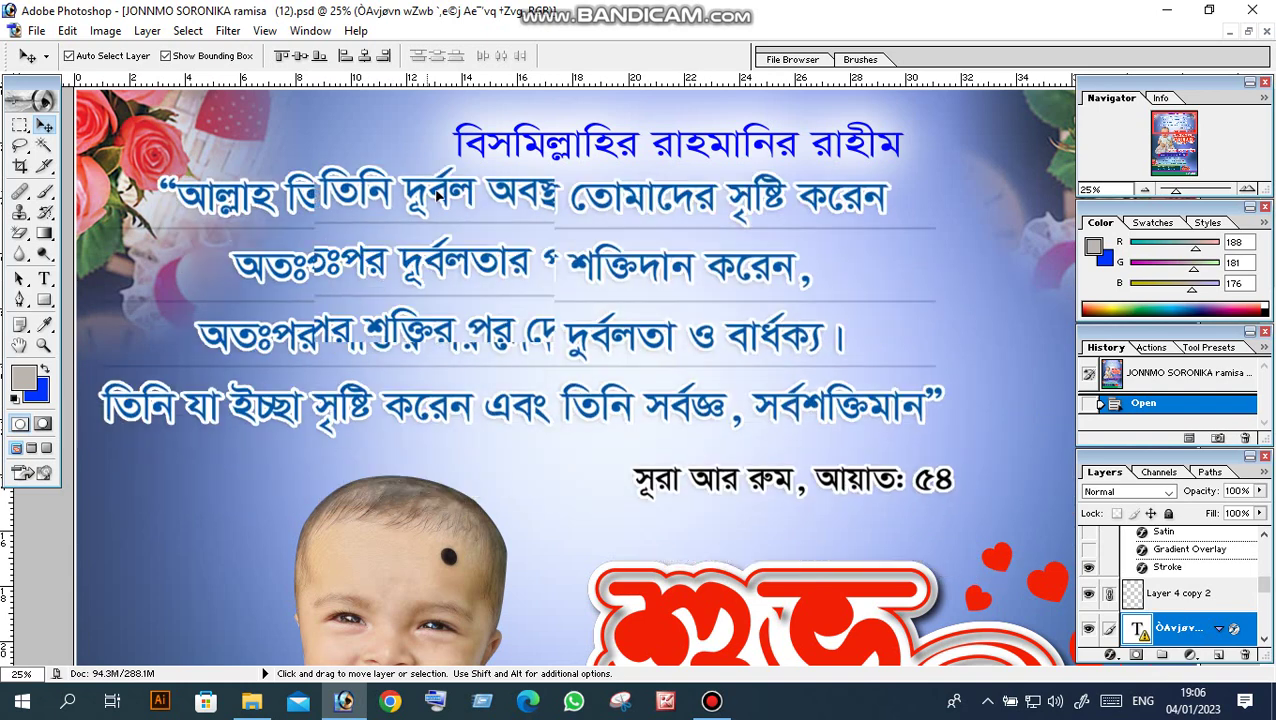
drag(540, 226, 563, 252)
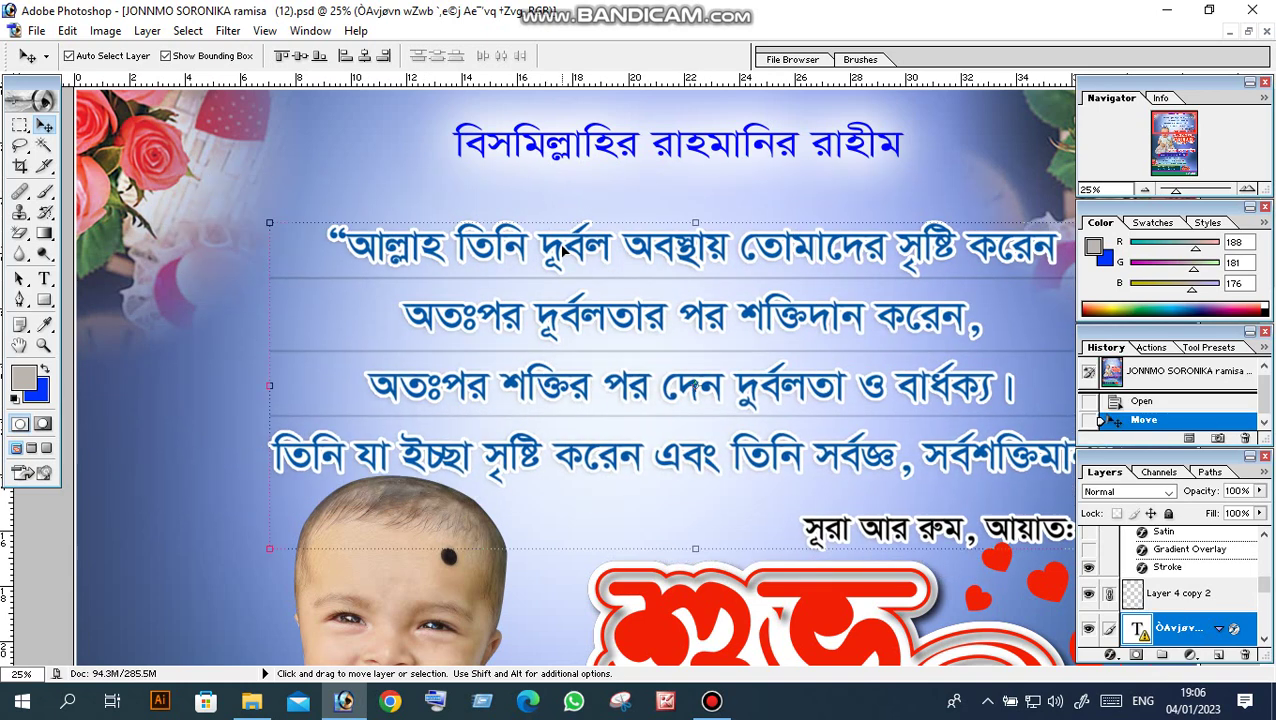
key(ctrl+z)
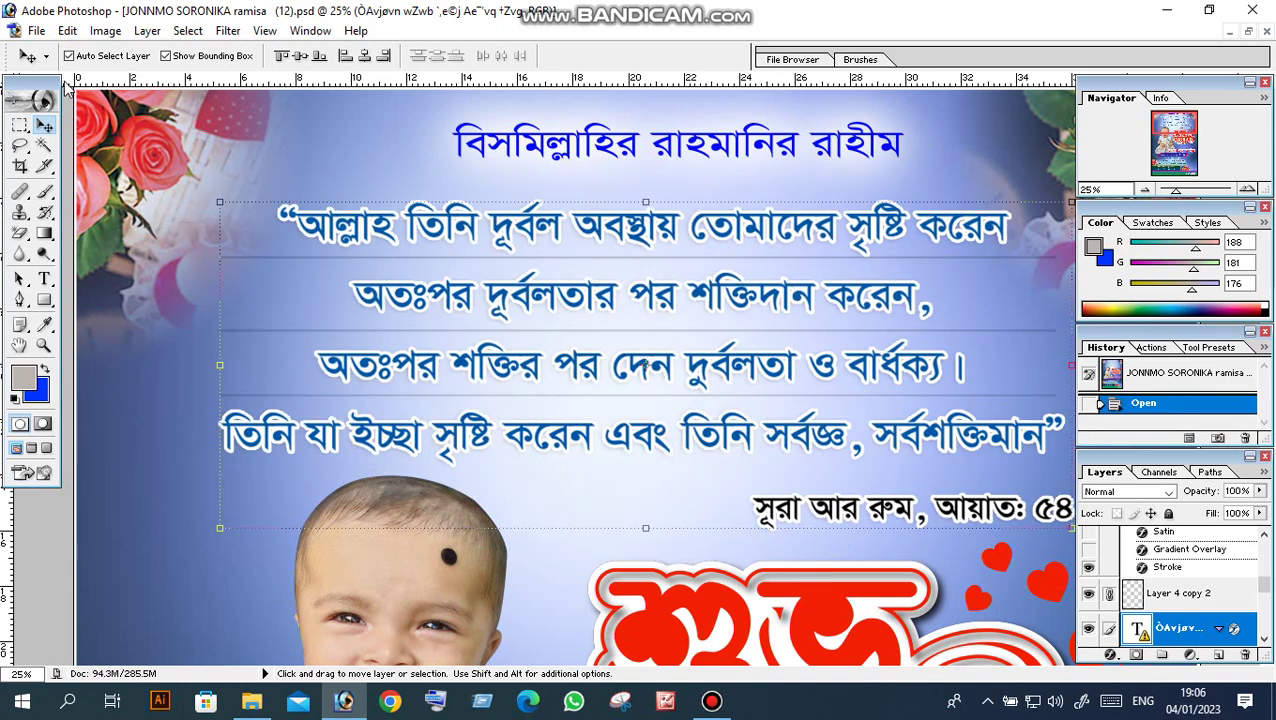
Switch to the Type tool and scroll over the poster's upper section
click(44, 279)
scroll(556, 303, down, 1)
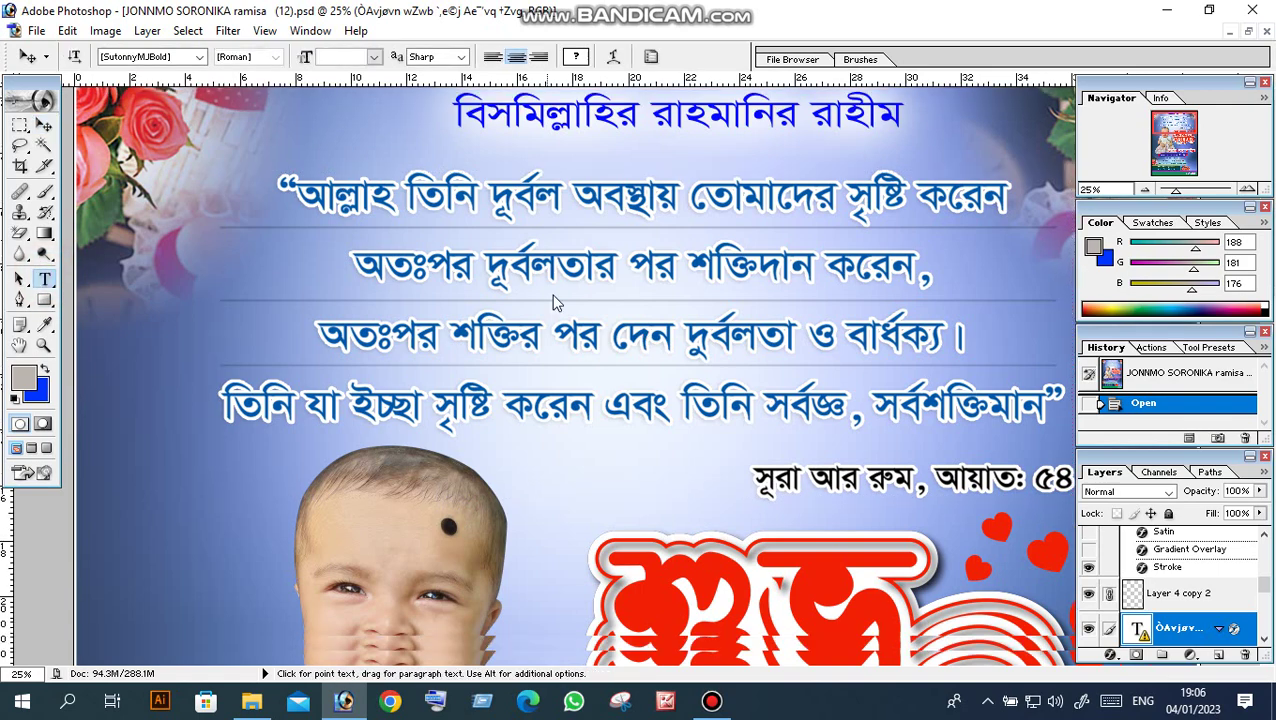
scroll(556, 303, down, 5)
scroll(556, 303, up, 2)
scroll(560, 302, down, 2)
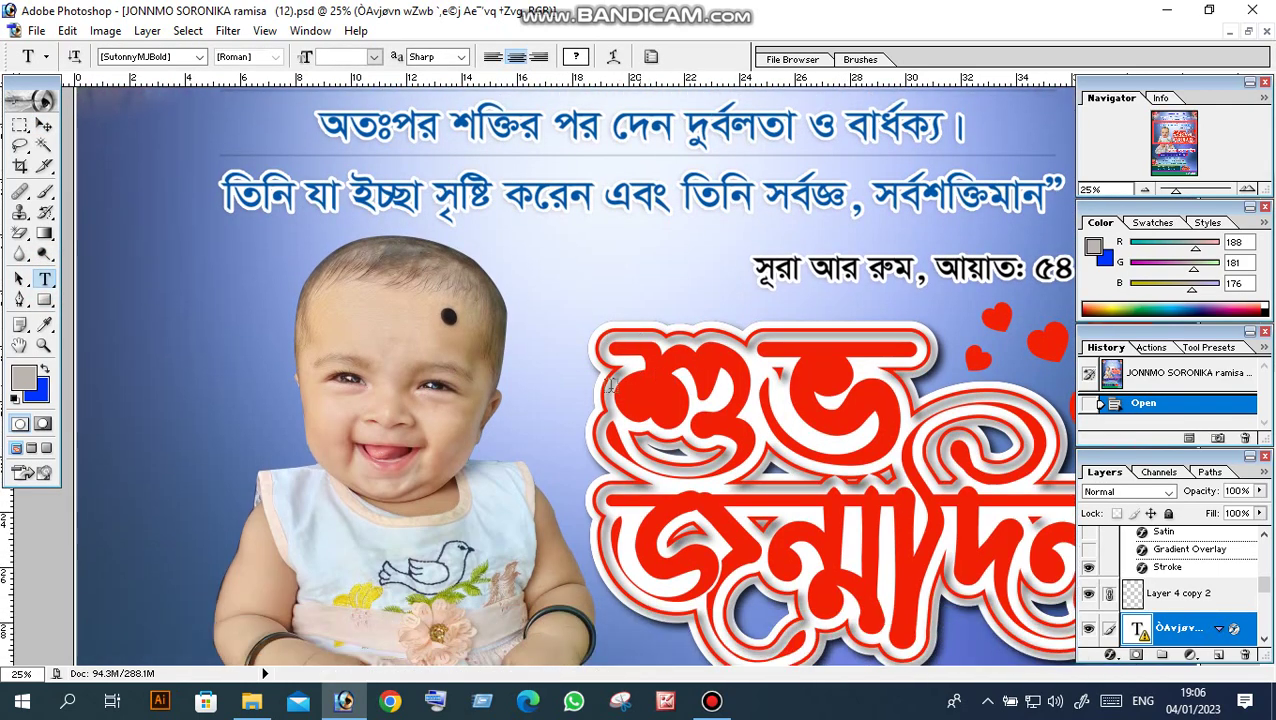
scroll(645, 381, down, 5)
scroll(645, 381, up, 4)
scroll(645, 381, up, 2)
Select the baby photo layer (Layer 4) and zoom out to 12.5% to see the whole poster
click(44, 126)
scroll(392, 304, down, 3)
click(392, 304)
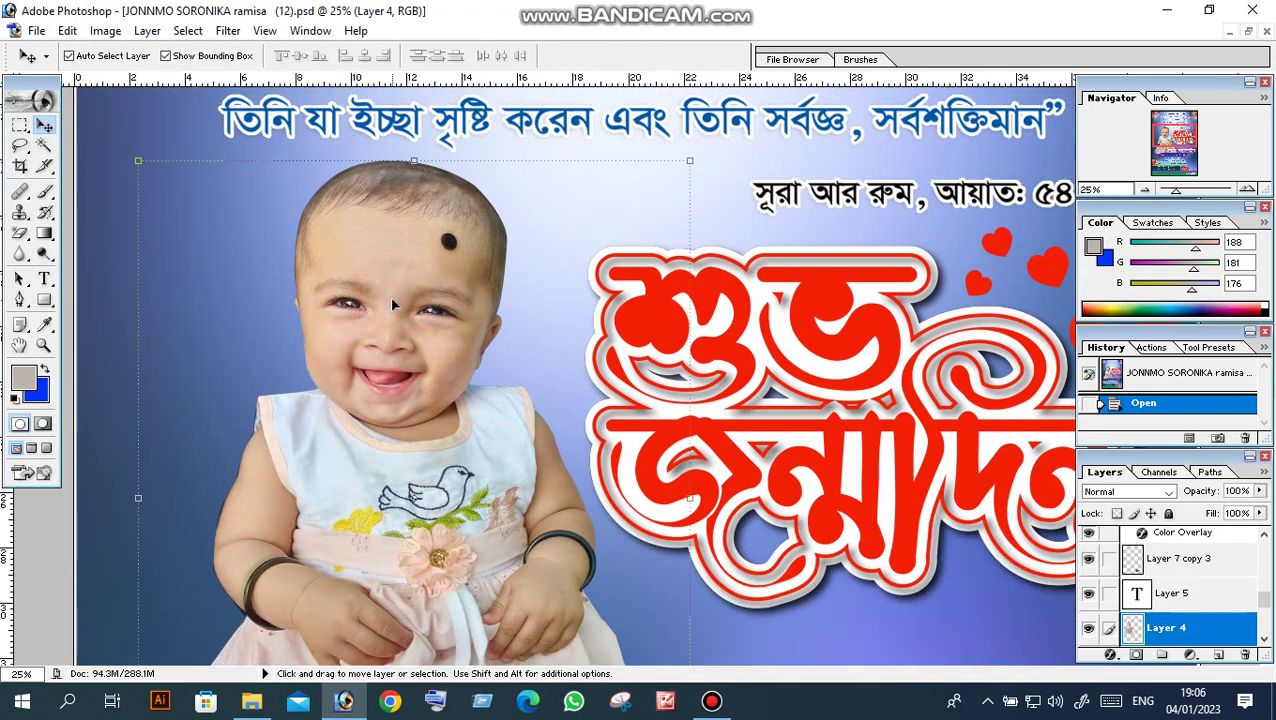
scroll(393, 298, down, 3)
scroll(400, 304, down, 3)
scroll(420, 270, down, 1)
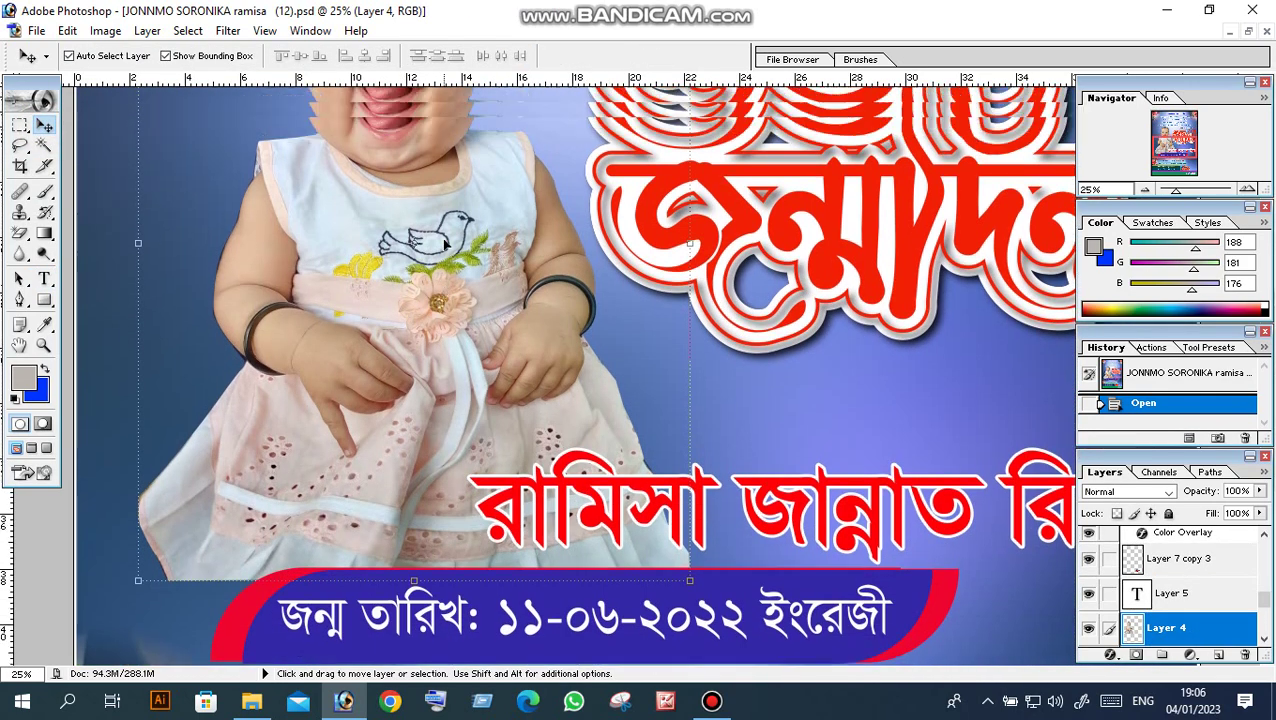
scroll(442, 237, up, 2)
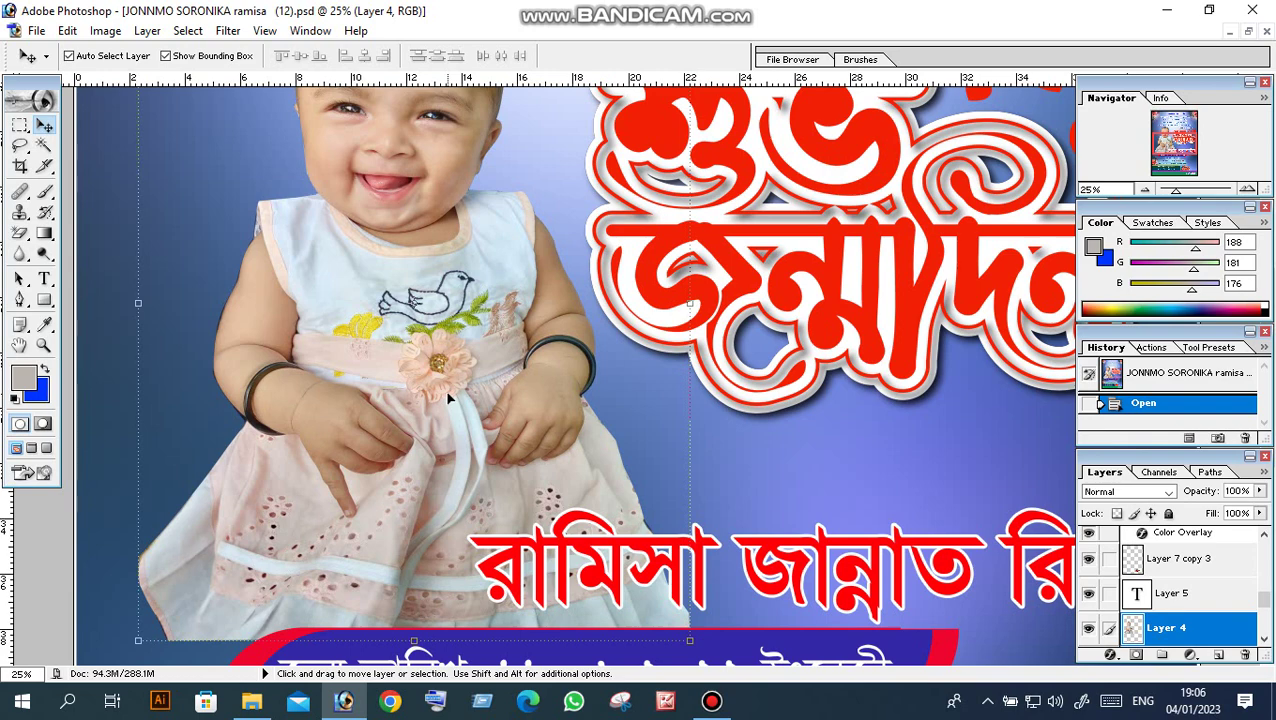
key(ctrl+minus)
key(ctrl+minus)
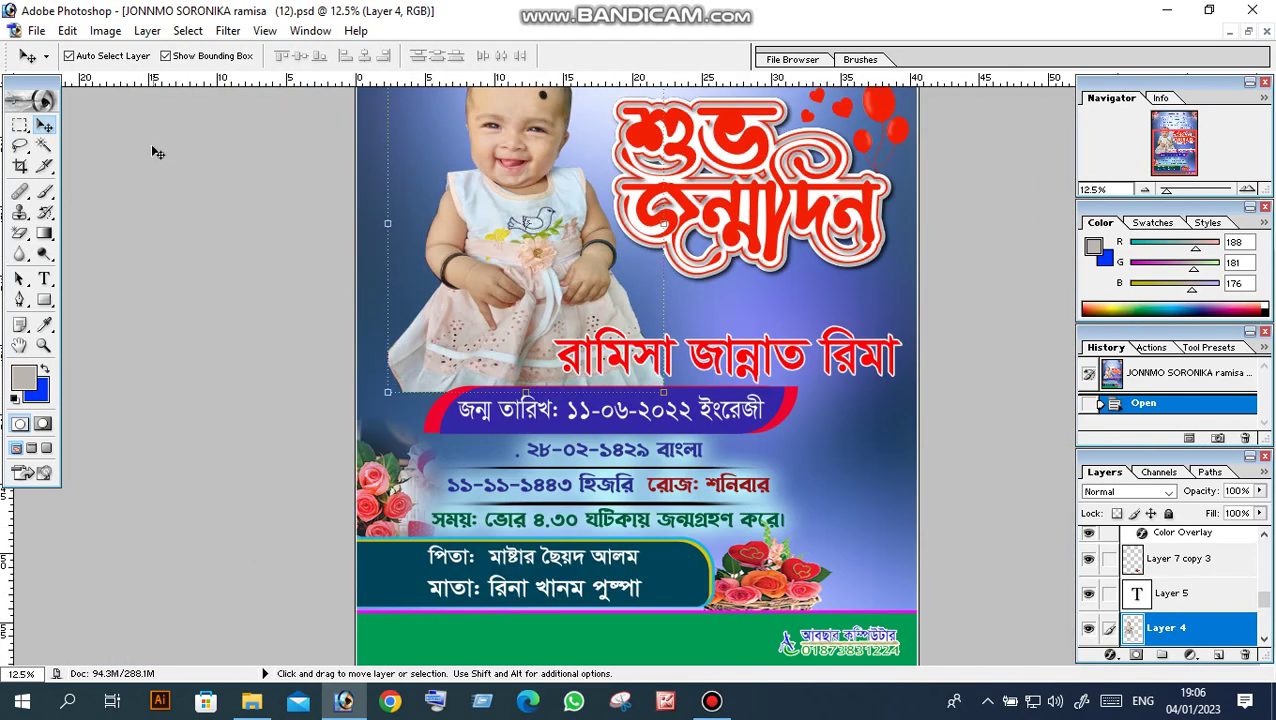
Drag the baby photo up beside the শুভ জন্মদিন title, below the Quran quote
drag(525, 230, 493, 241)
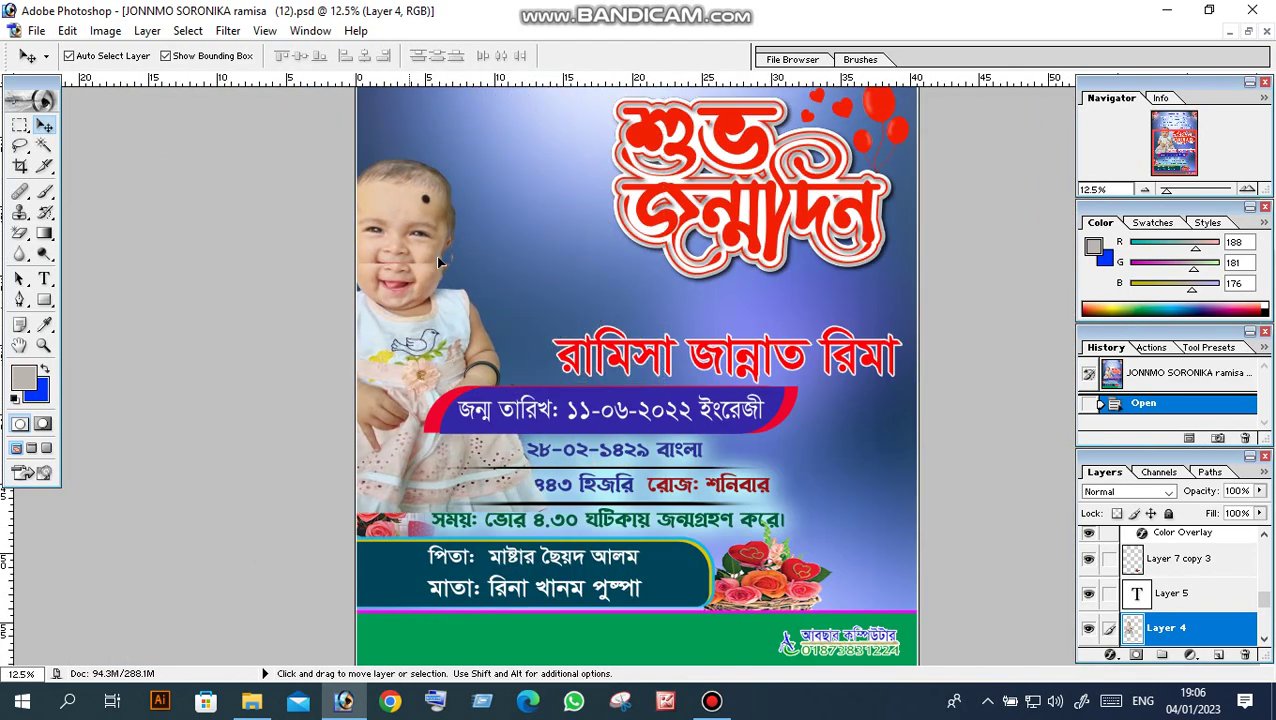
scroll(493, 241, up, 3)
mouse_move(463, 407)
mouse_down()
mouse_move(496, 374)
mouse_move(500, 343)
mouse_up()
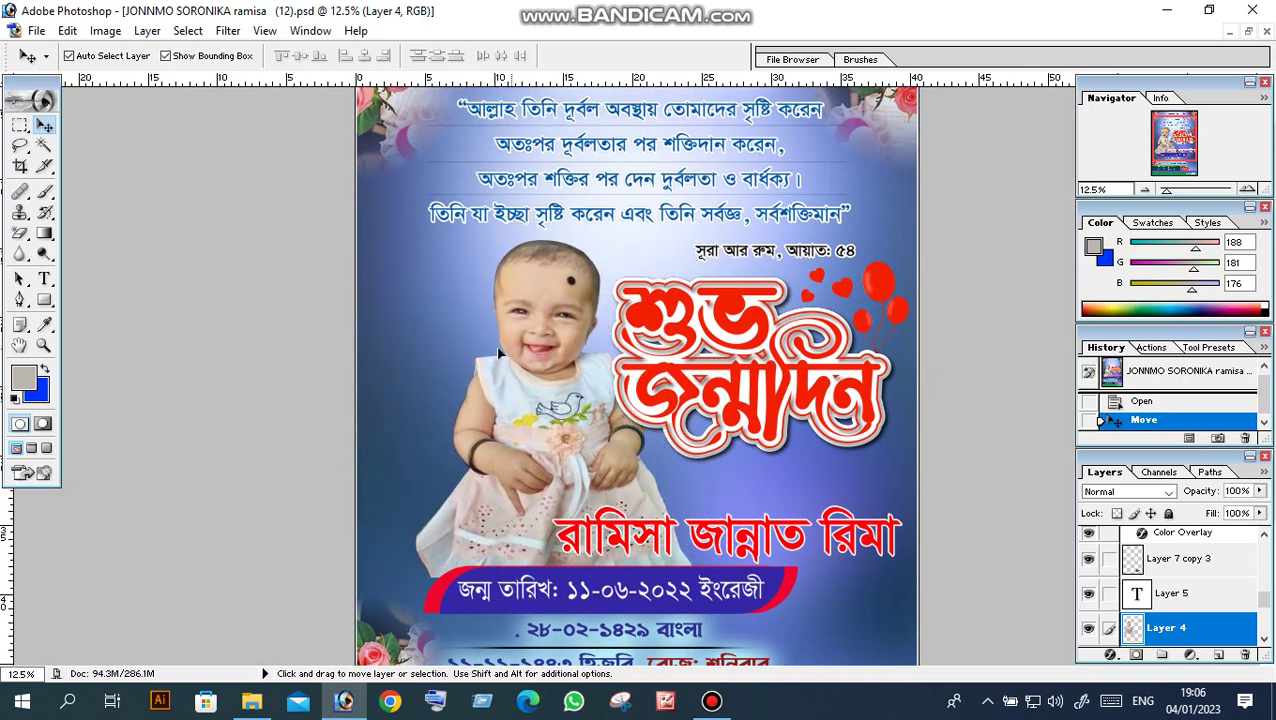
drag(500, 343, 478, 343)
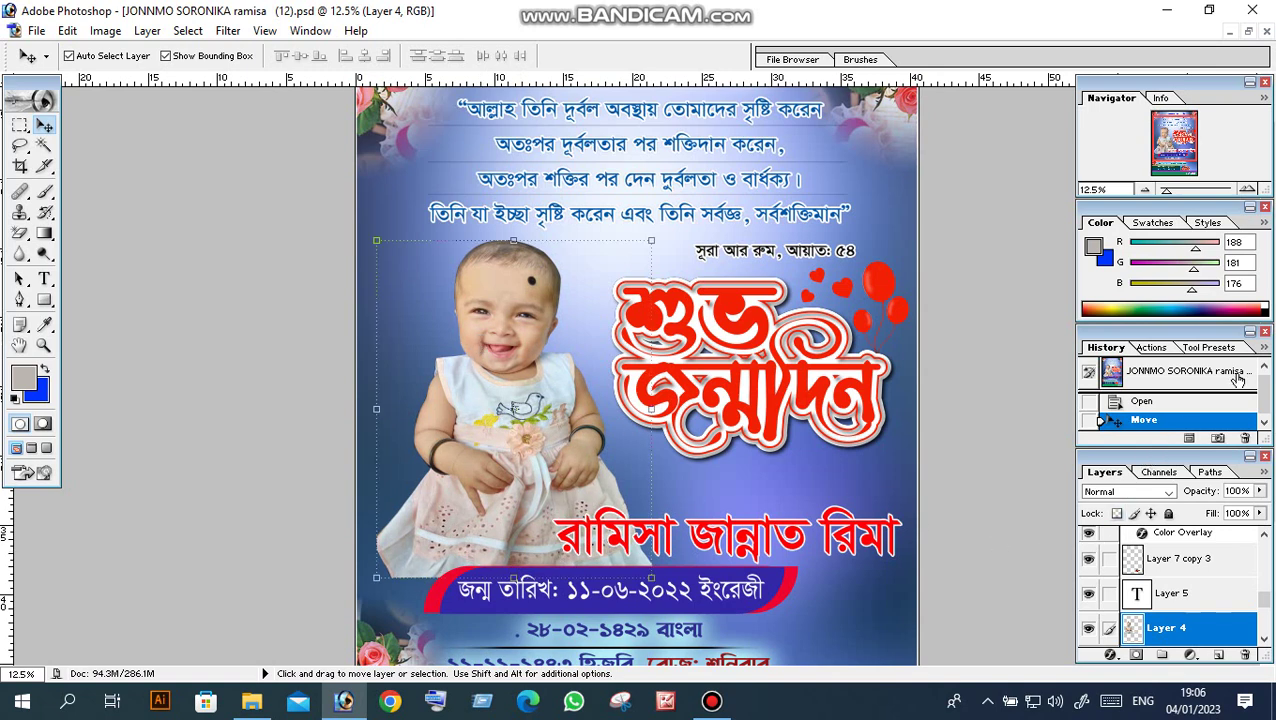
Close the History, Color and Navigator panels
click(1265, 331)
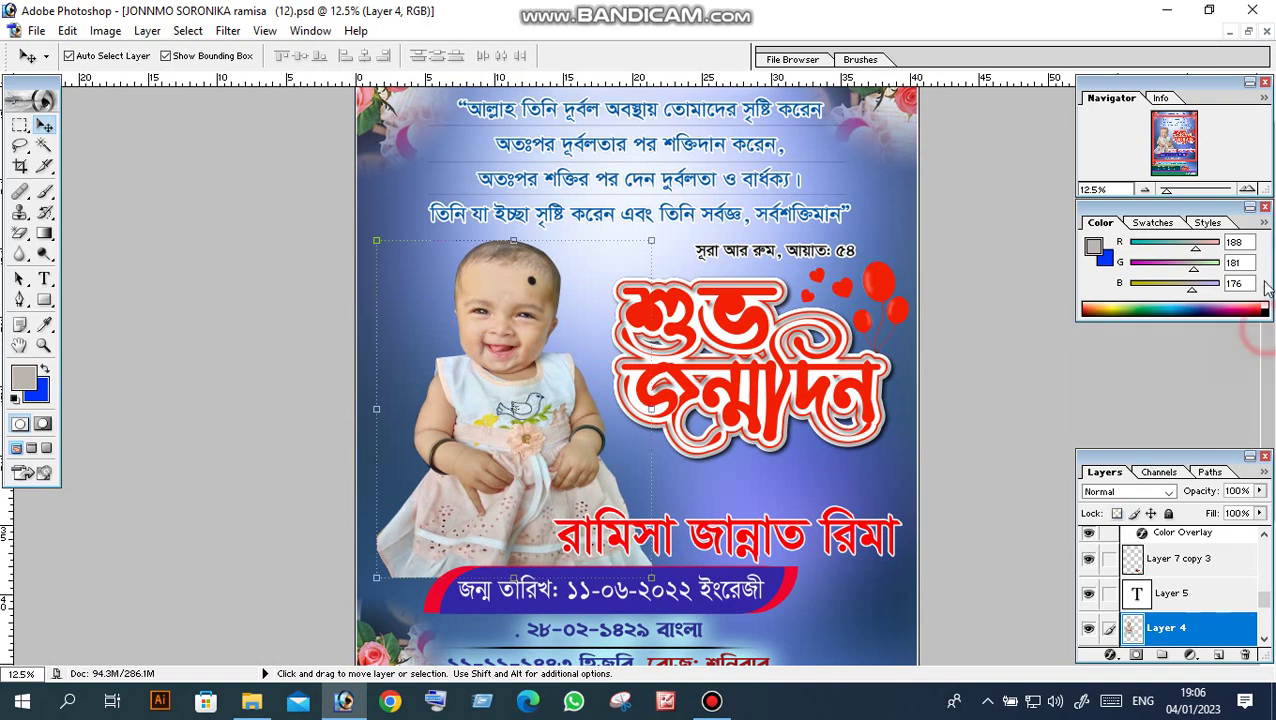
click(1265, 208)
click(1265, 81)
click(1165, 445)
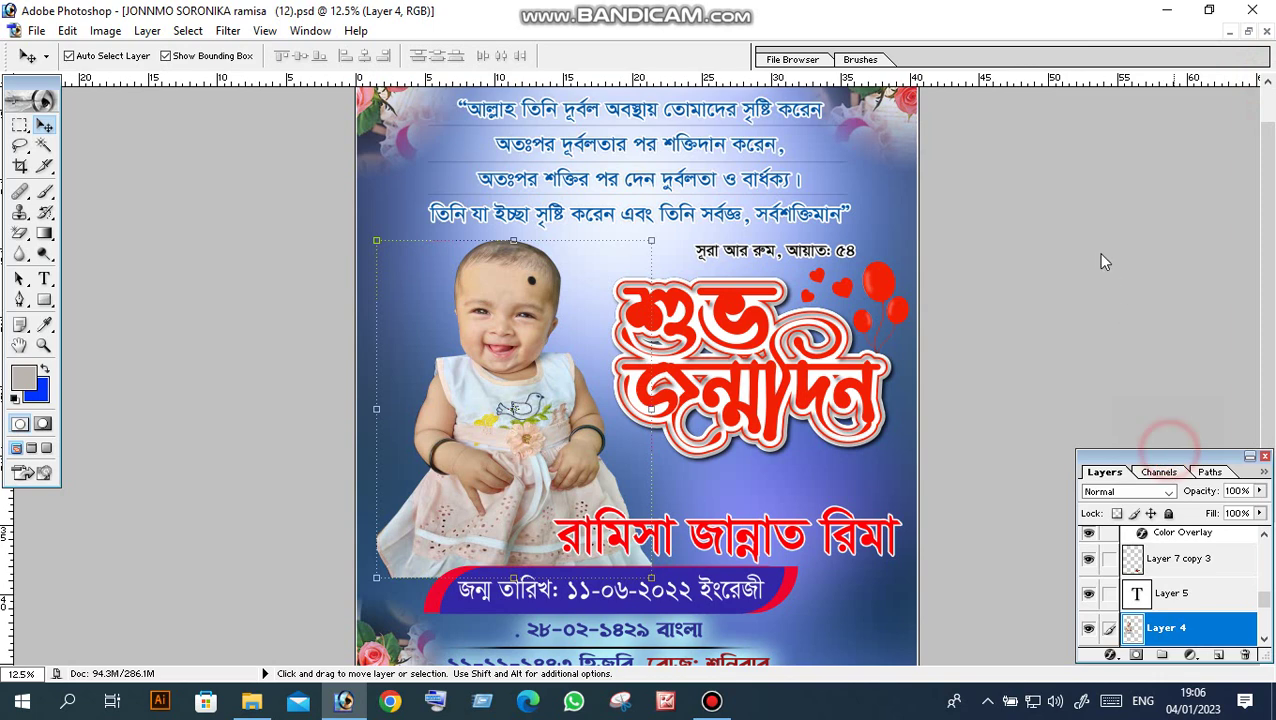
Move the Layers panel beside the poster and stretch it taller to show more layers
drag(1108, 272, 1068, 260)
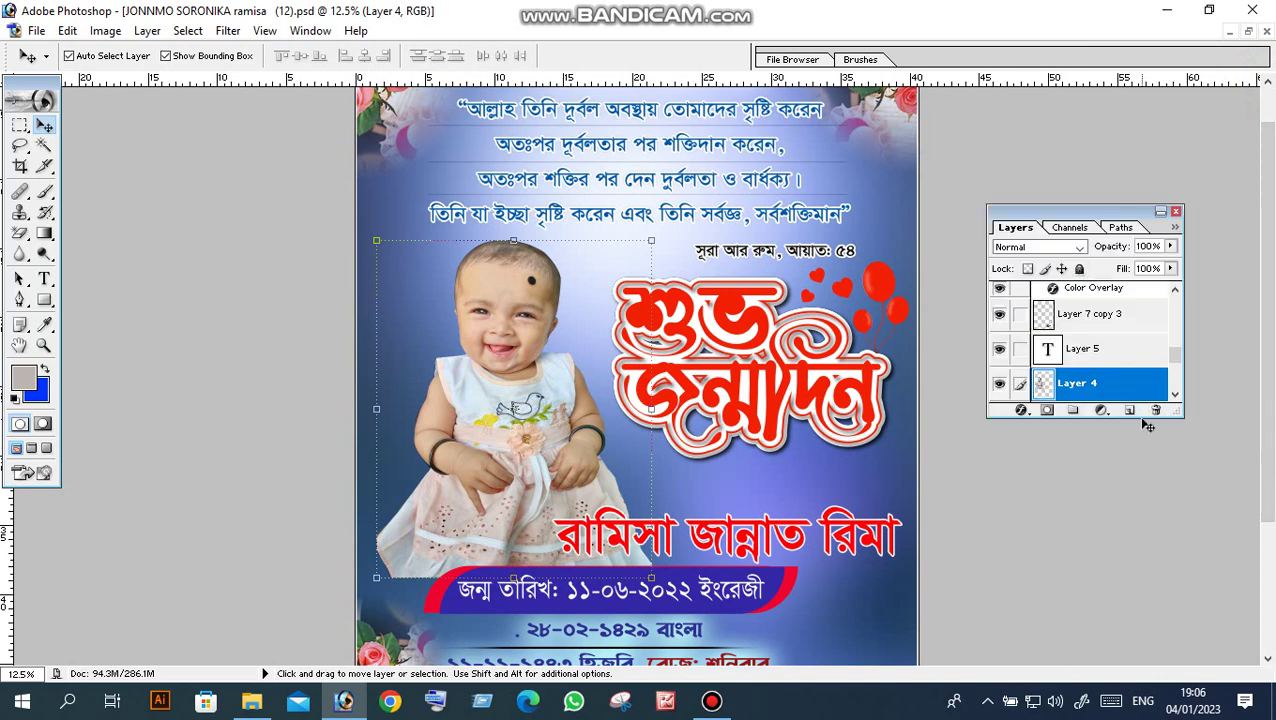
drag(1142, 418, 1142, 660)
scroll(1077, 410, up, 5)
scroll(1077, 410, down, 5)
scroll(1077, 410, down, 5)
scroll(1077, 410, down, 3)
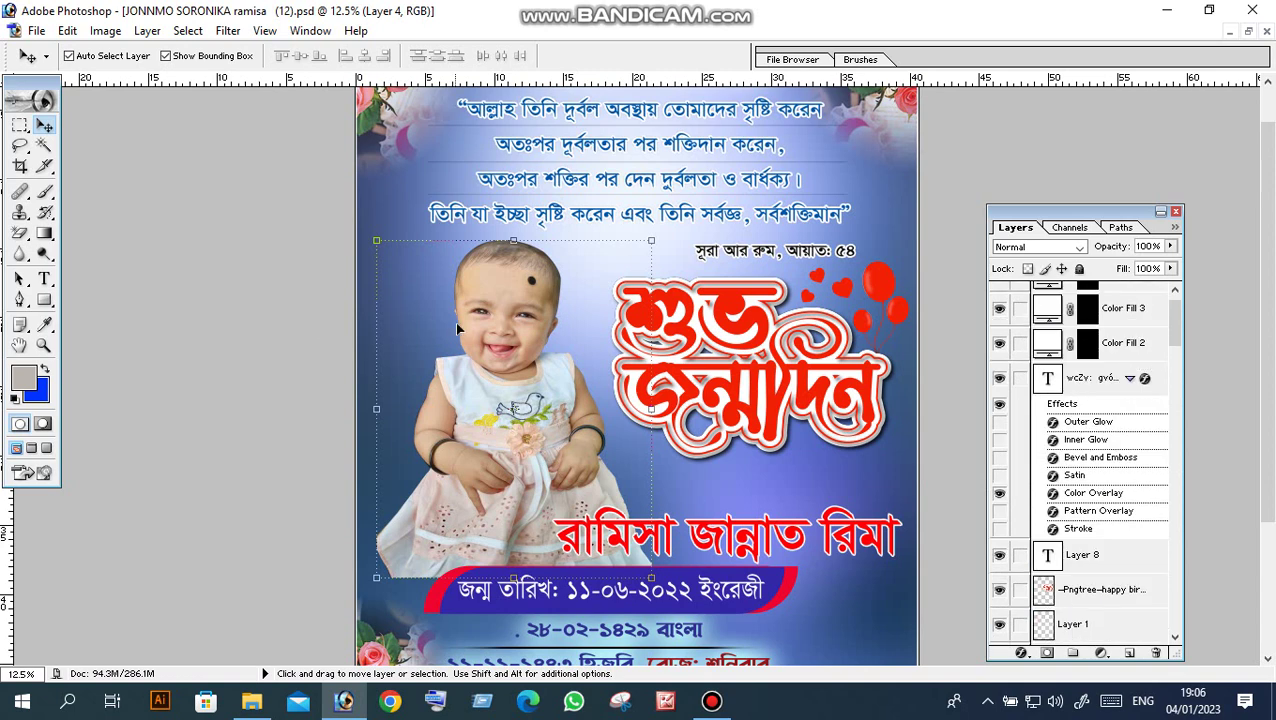
Select the baby photo layer and hide it
click(508, 323)
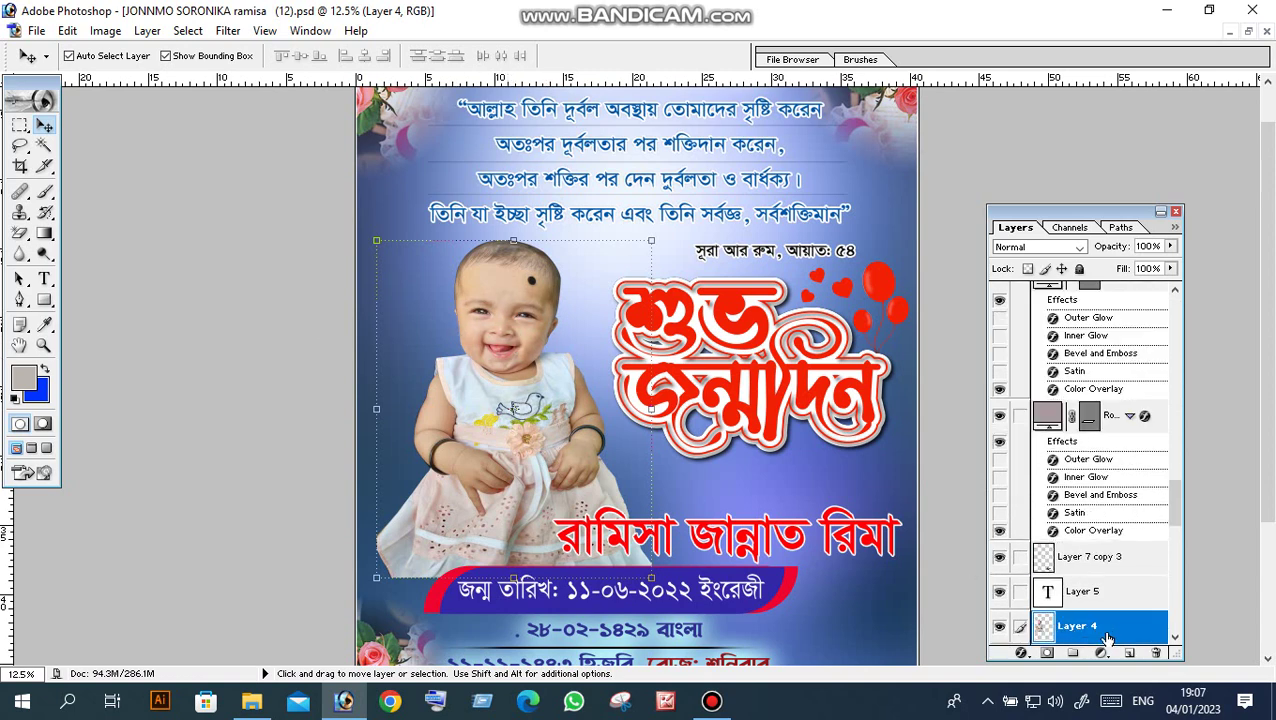
scroll(1120, 640, down, 1)
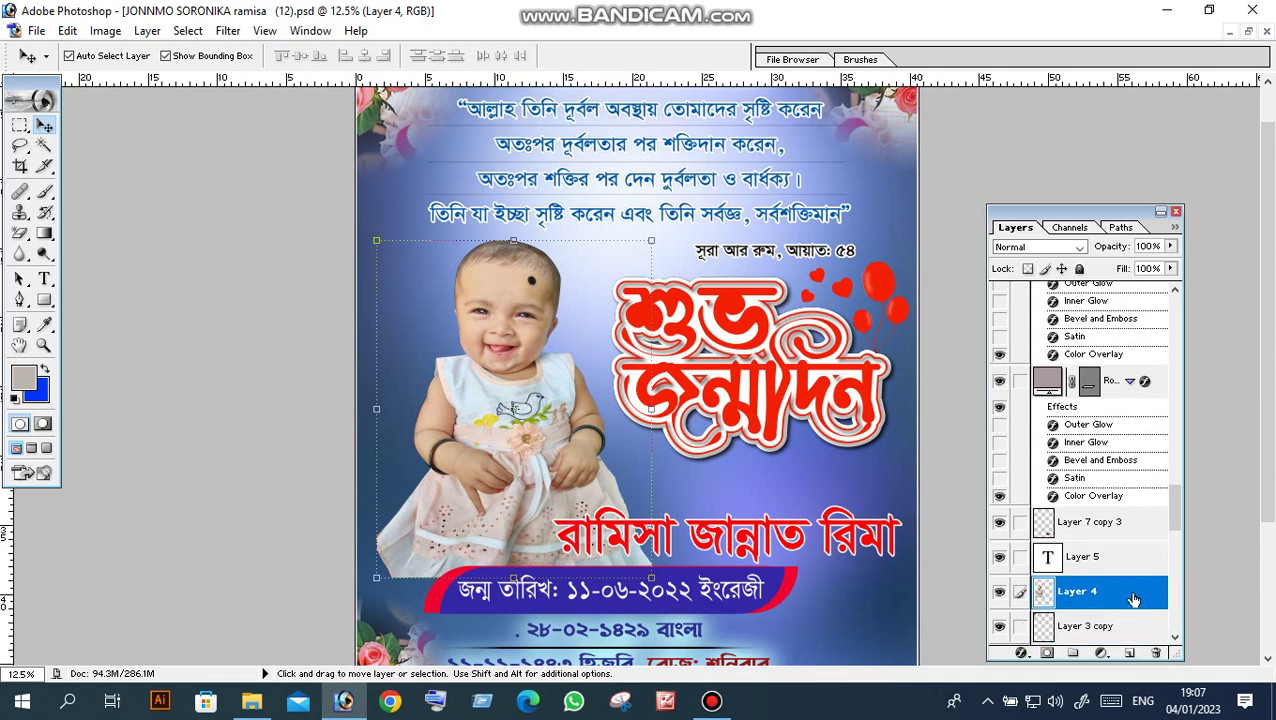
scroll(1135, 595, down, 1)
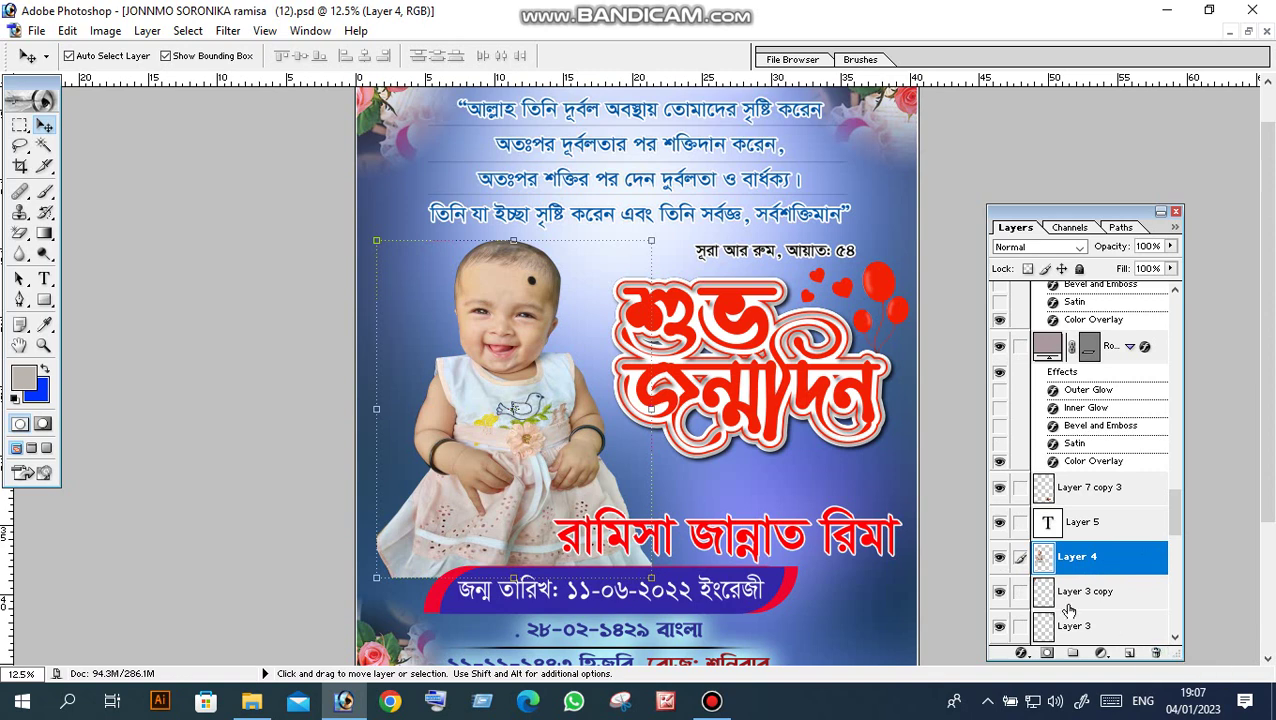
click(1000, 560)
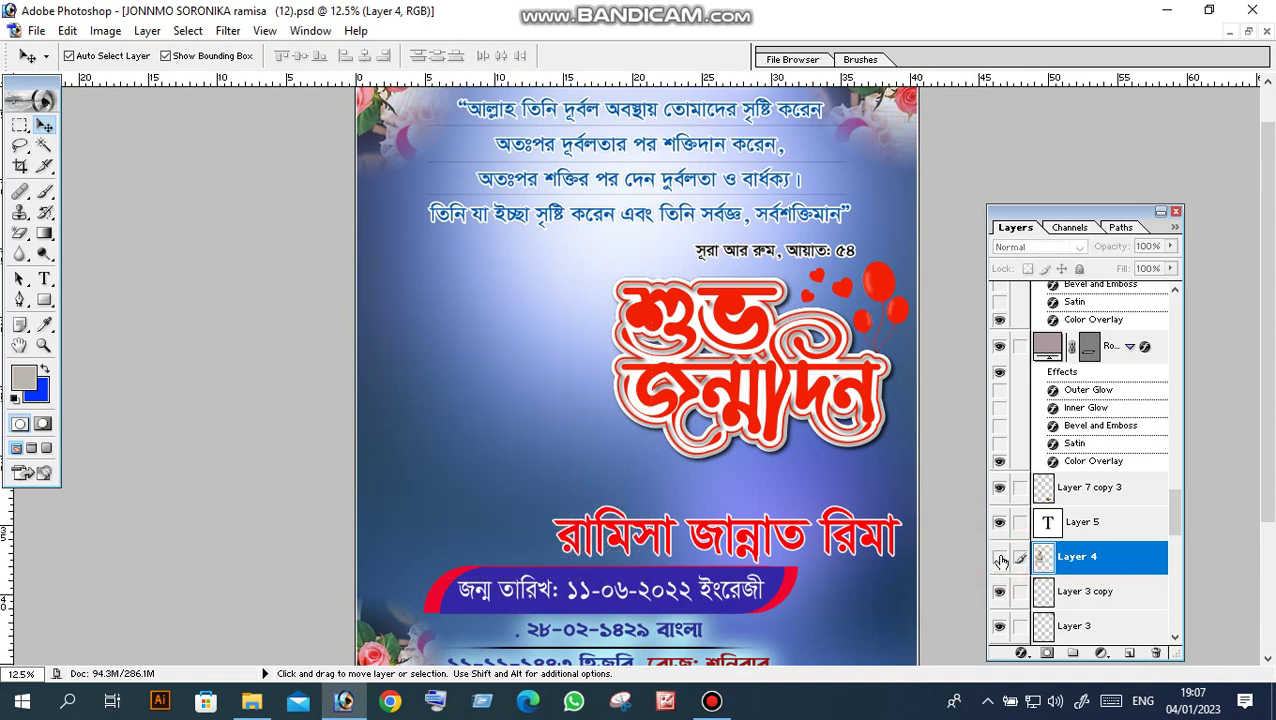
click(1000, 560)
click(1000, 560)
click(1000, 560)
click(1000, 560)
click(1000, 560)
click(1000, 560)
scroll(780, 415, down, 2)
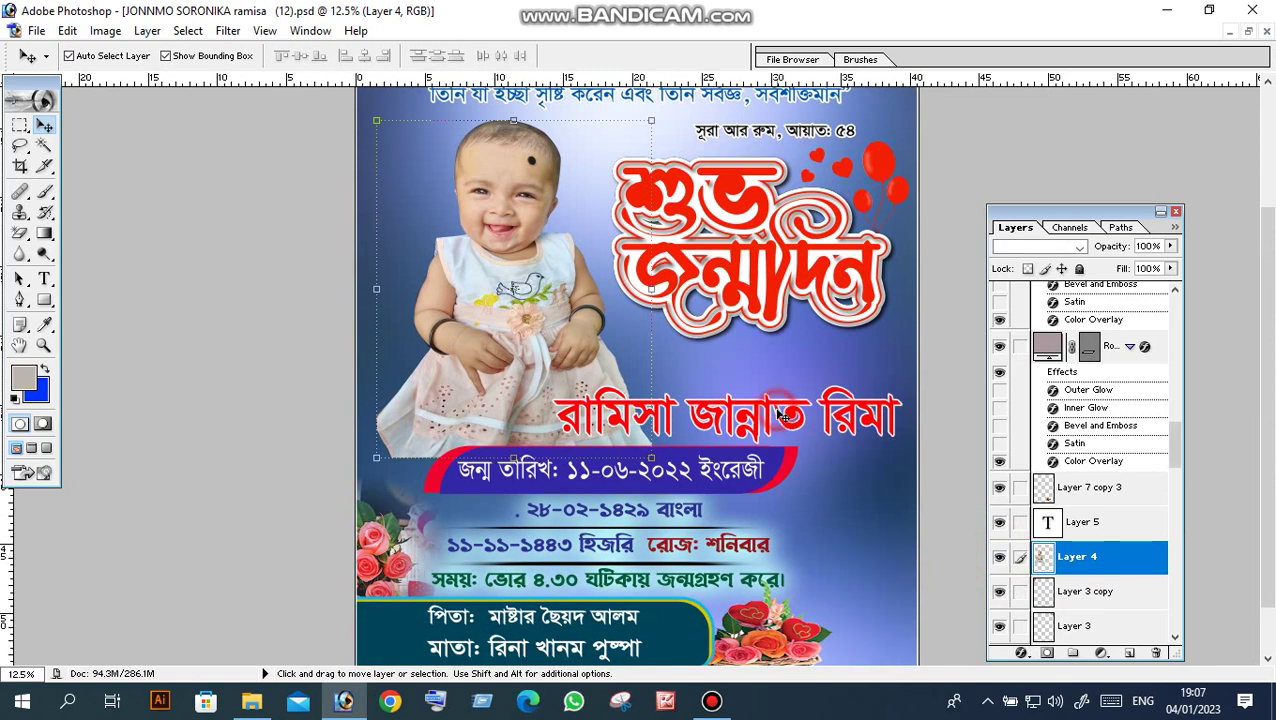
click(780, 415)
click(44, 279)
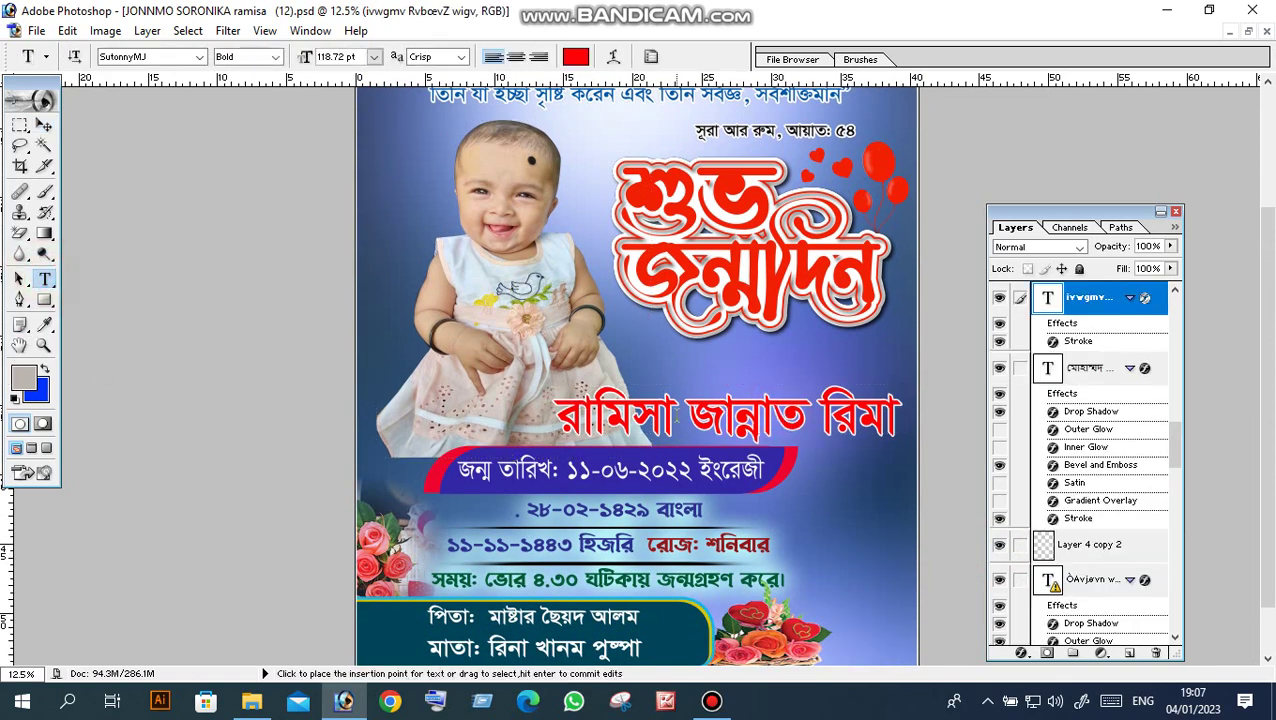
Select the whole name line, including রামিসা, with the horizontal Type tool for retyping
triple_click(705, 415)
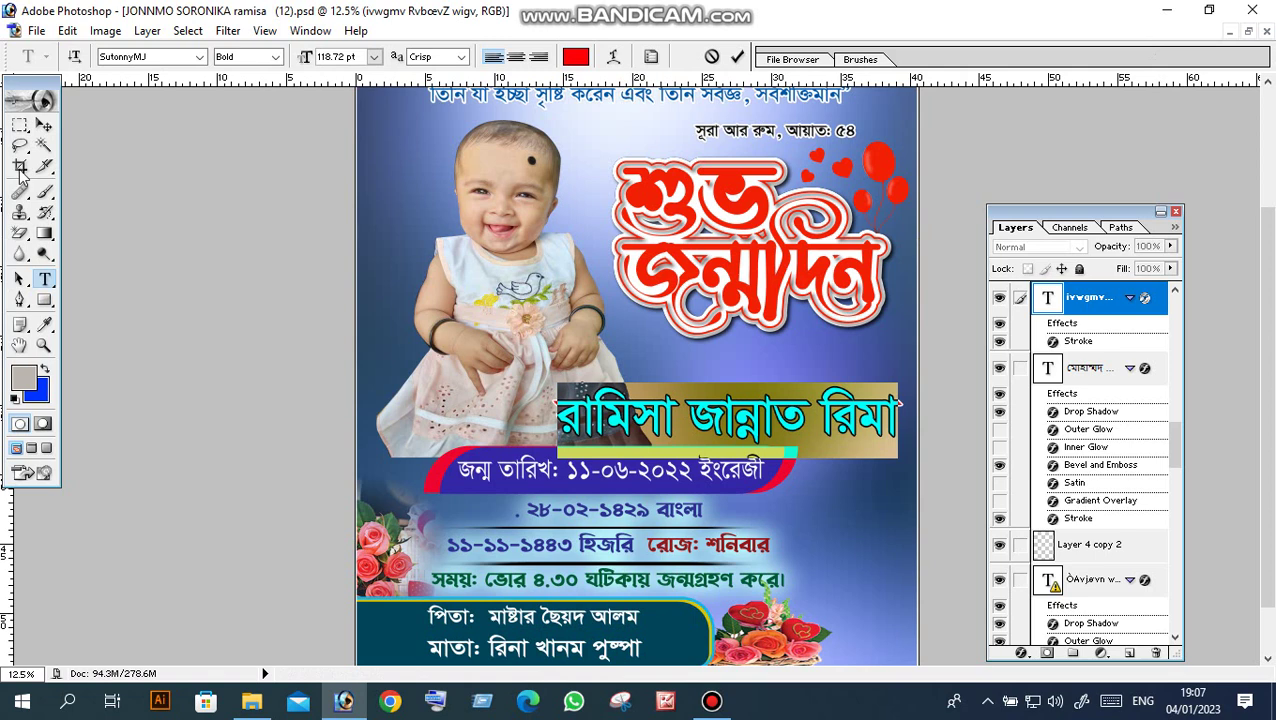
click(20, 166)
click(44, 281)
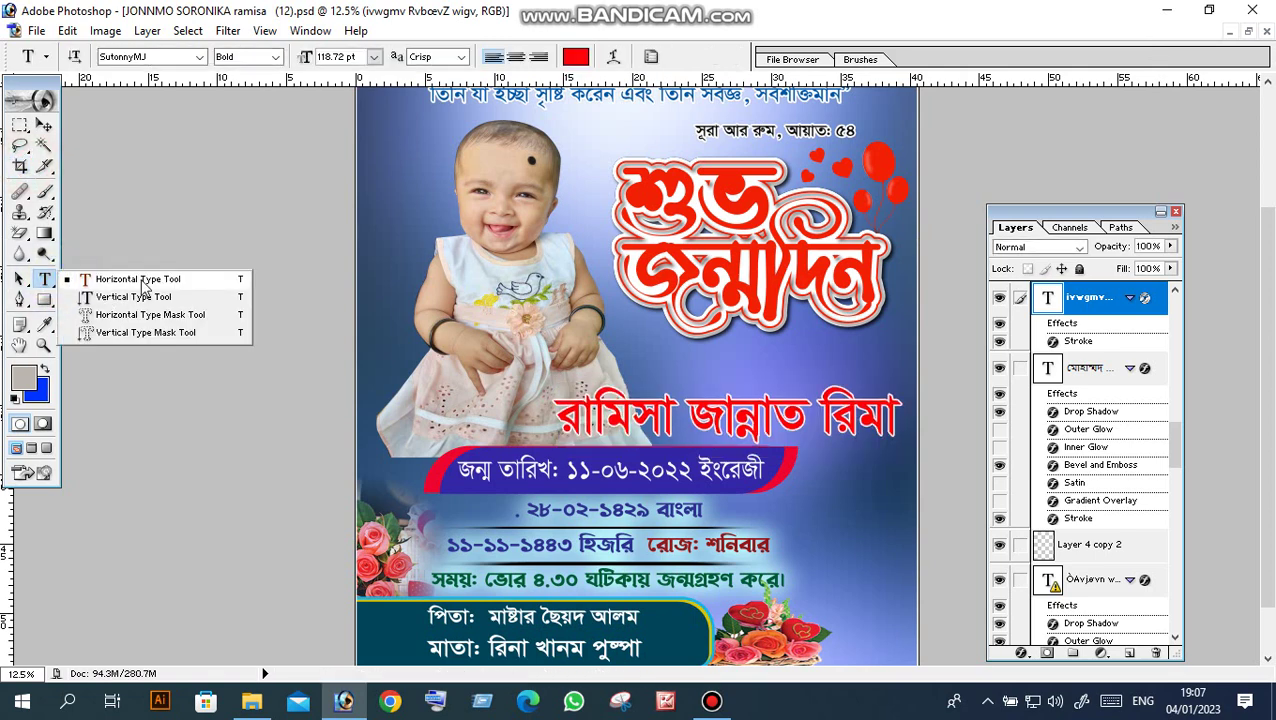
drag(53, 290, 140, 264)
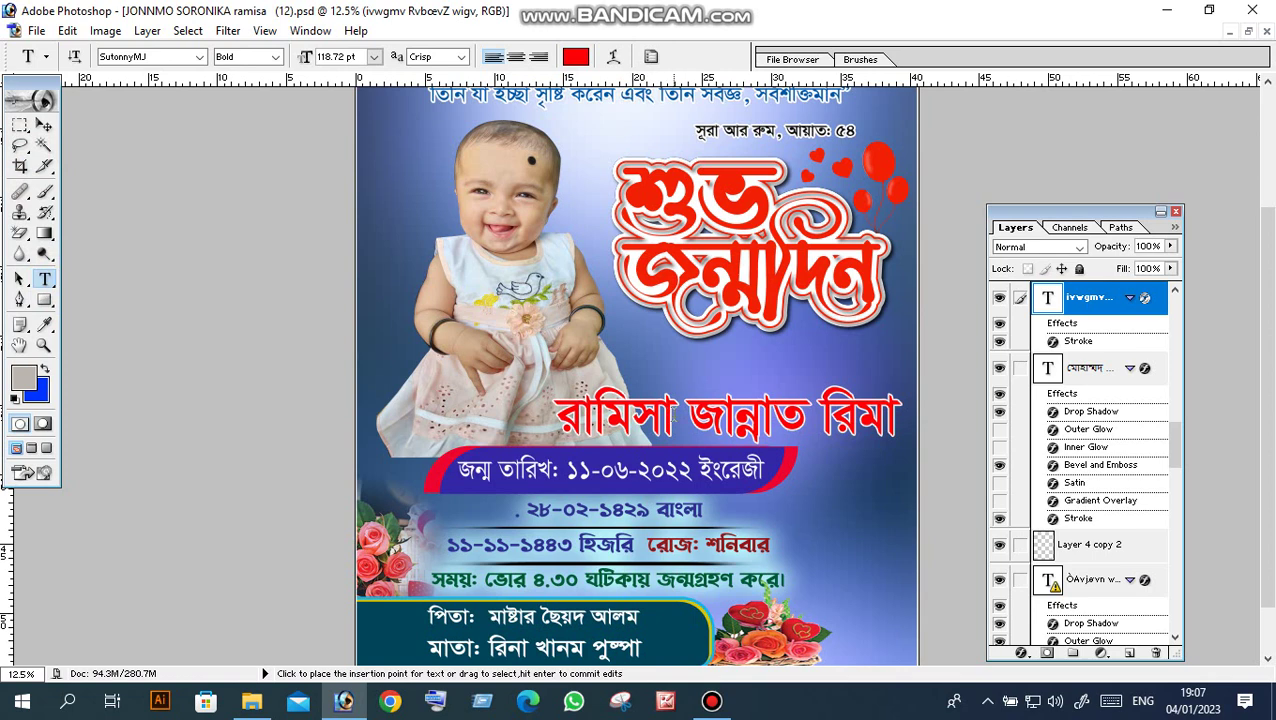
double_click(672, 418)
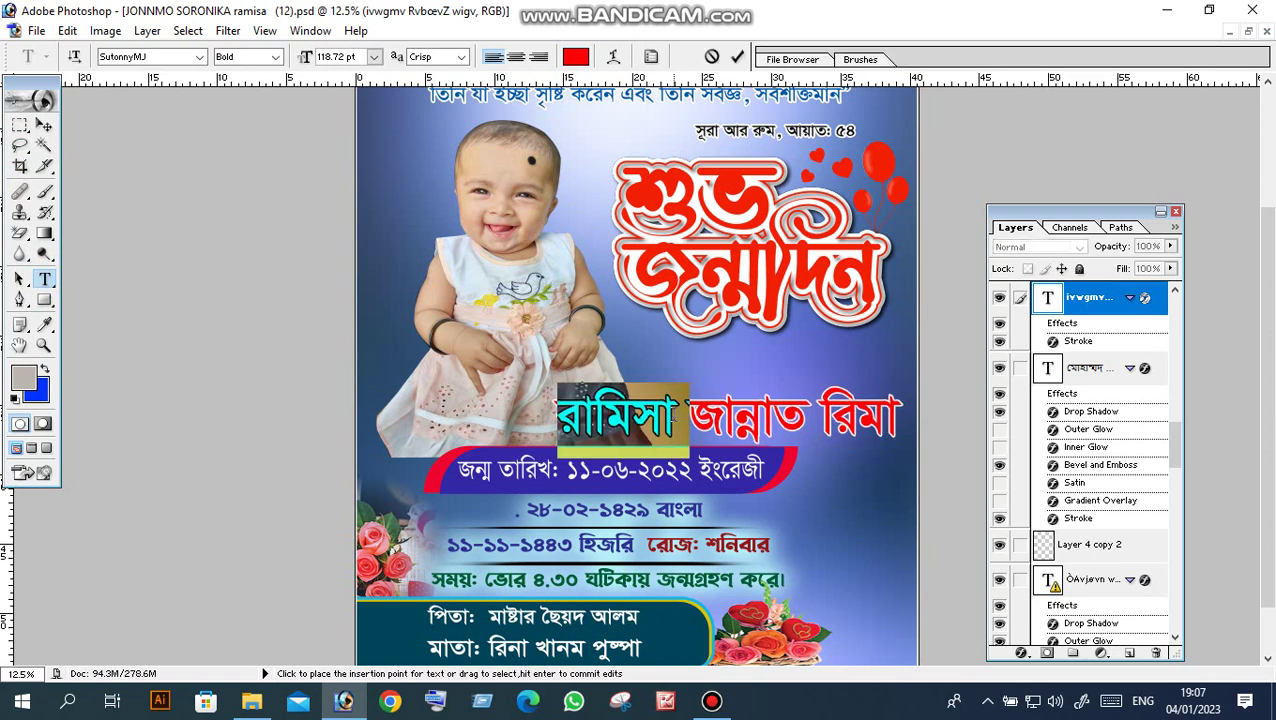
drag(688, 410, 898, 410)
key(ctrl+c)
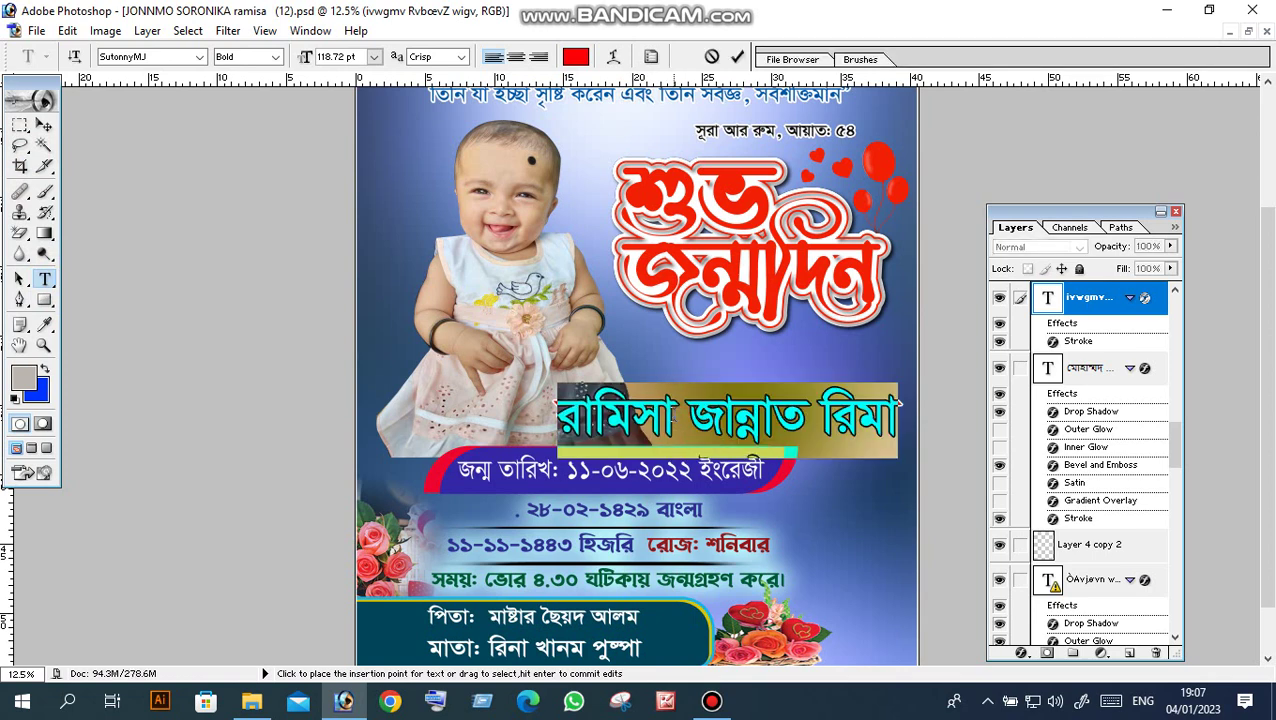
click(200, 56)
click(200, 56)
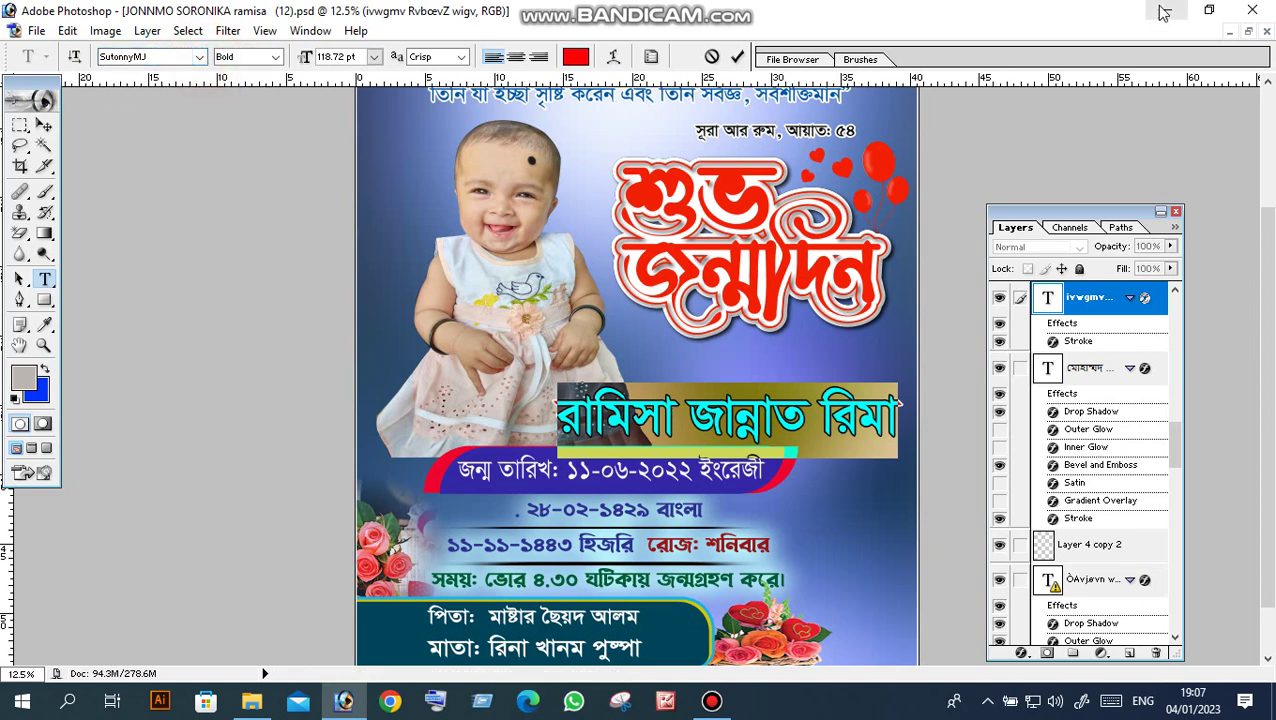
Switch the keyboard input layout to Bijoy Classic and bring Photoshop back
click(1166, 9)
click(236, 11)
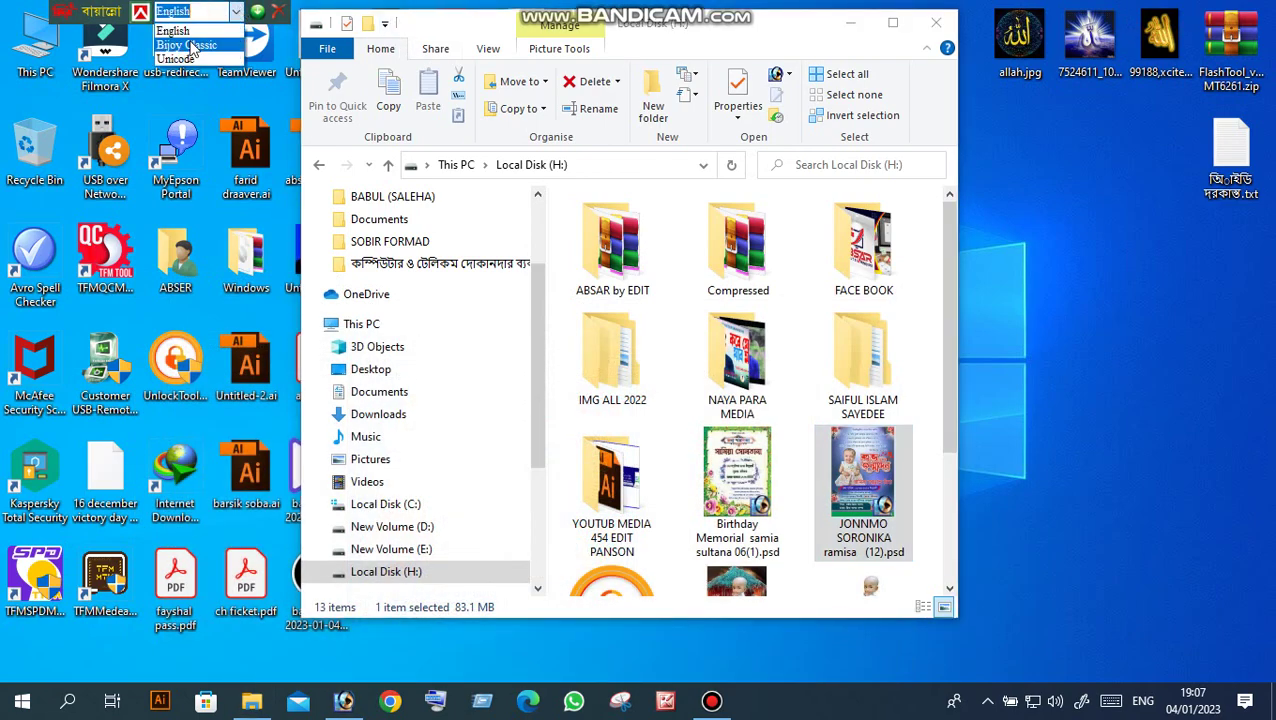
click(190, 50)
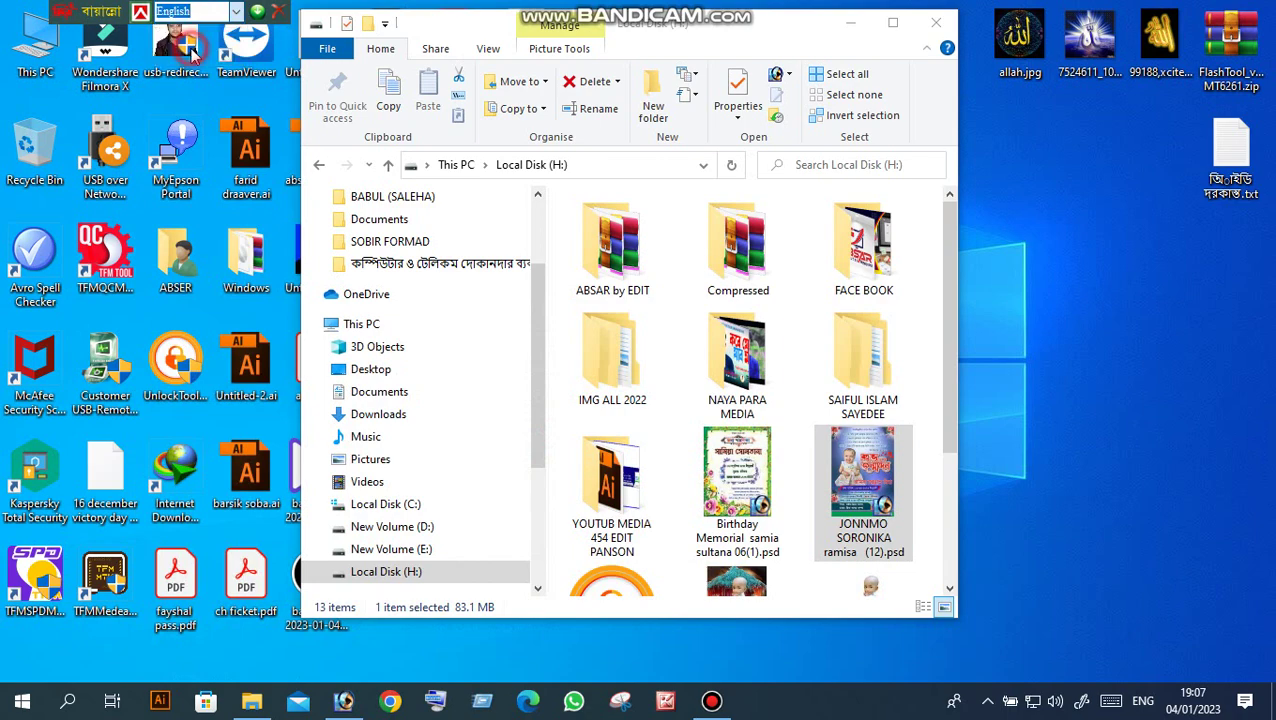
click(343, 700)
drag(94, 10, 557, 60)
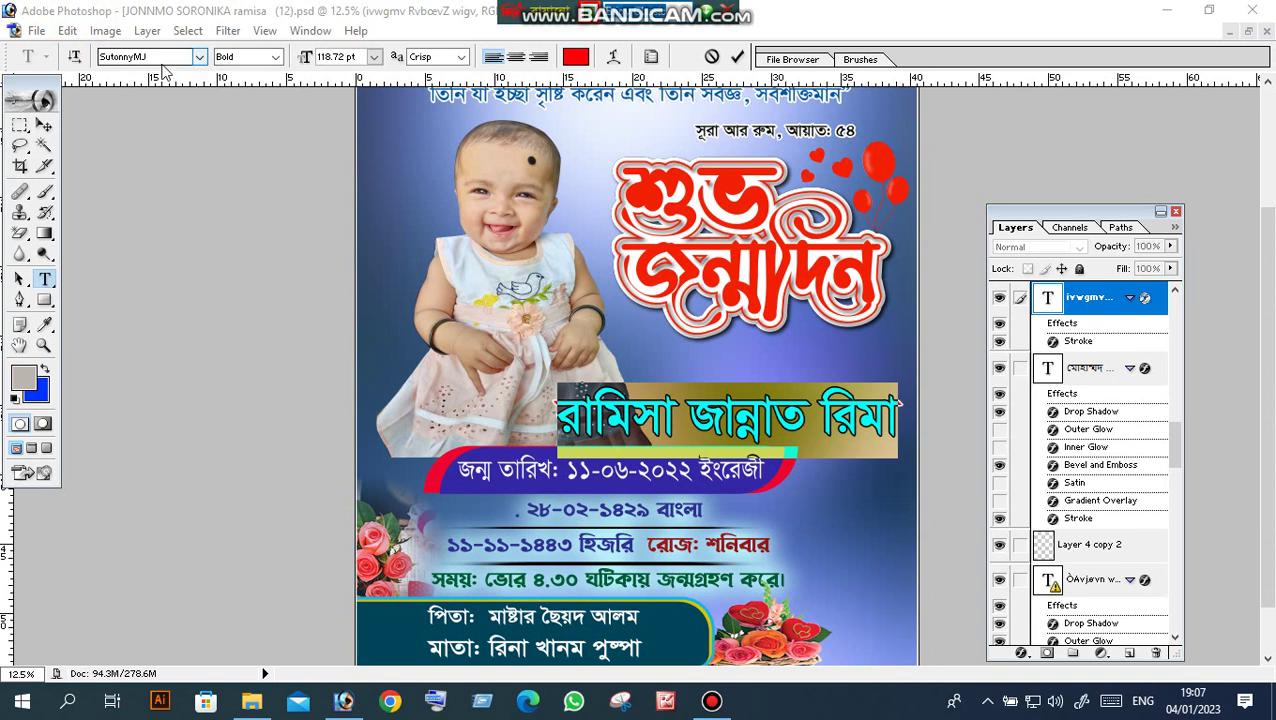
click(672, 428)
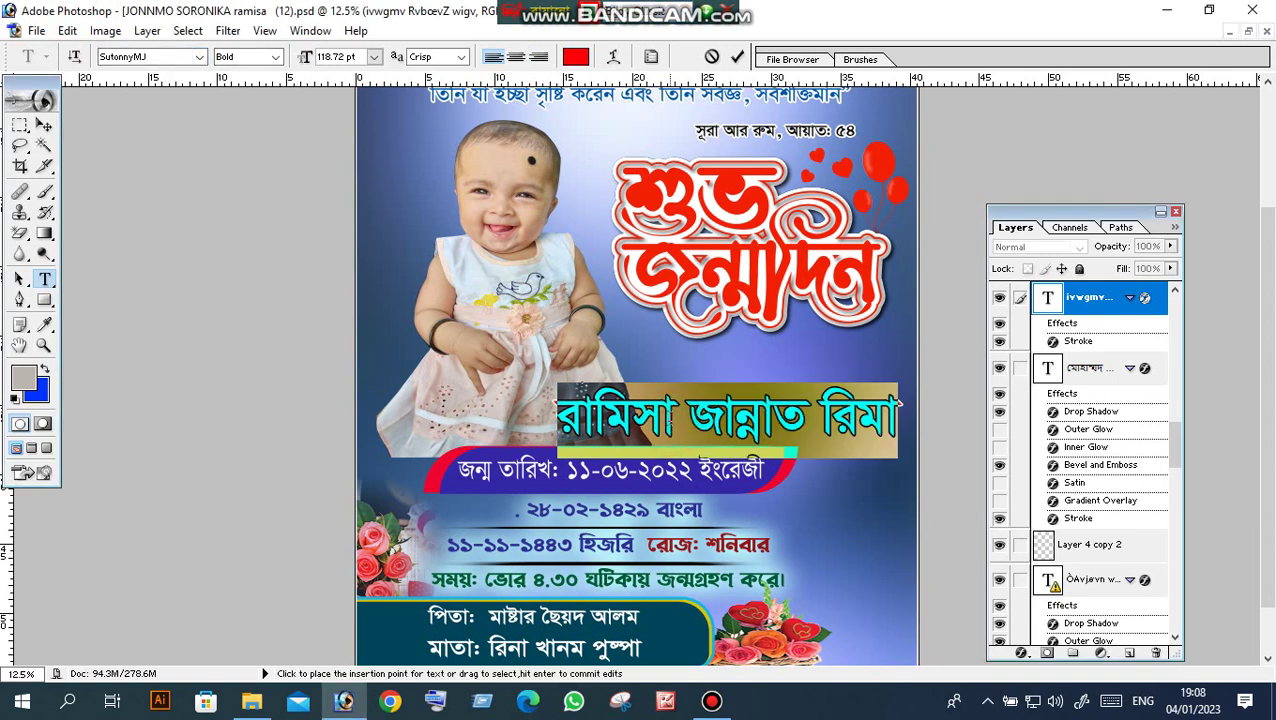
text(রিহ)
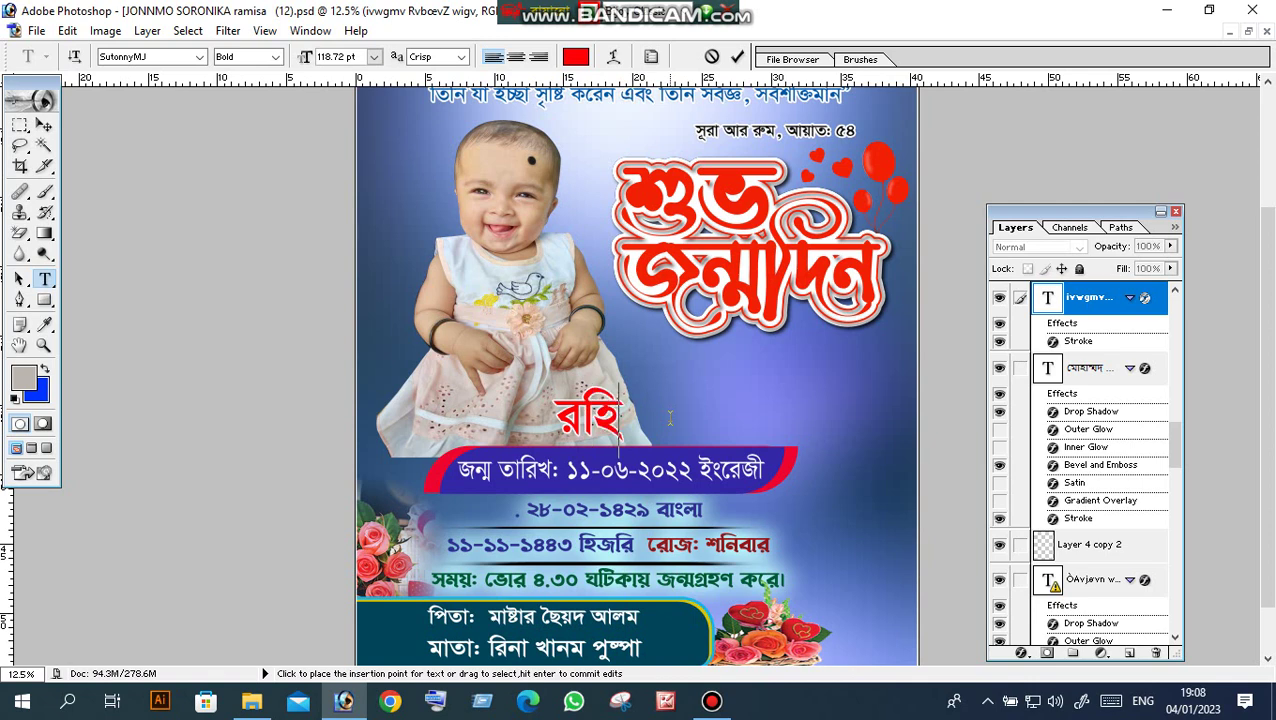
text(মা)
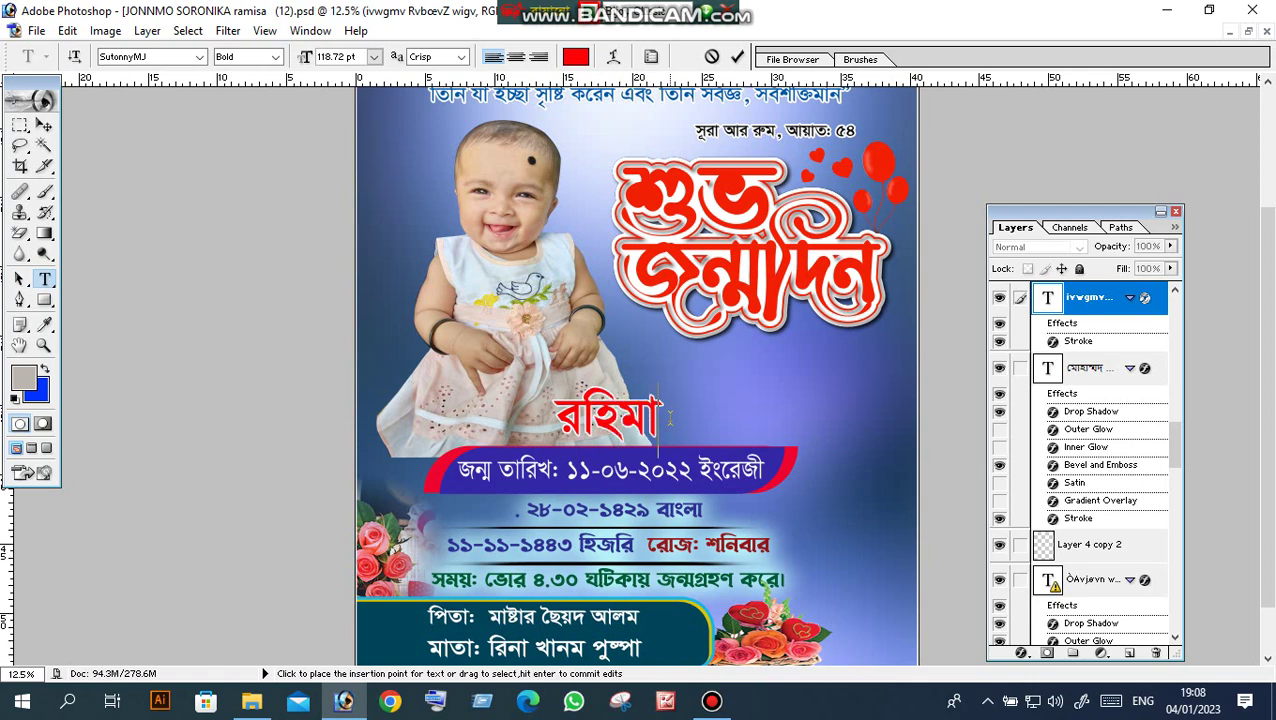
key(ctrl+v)
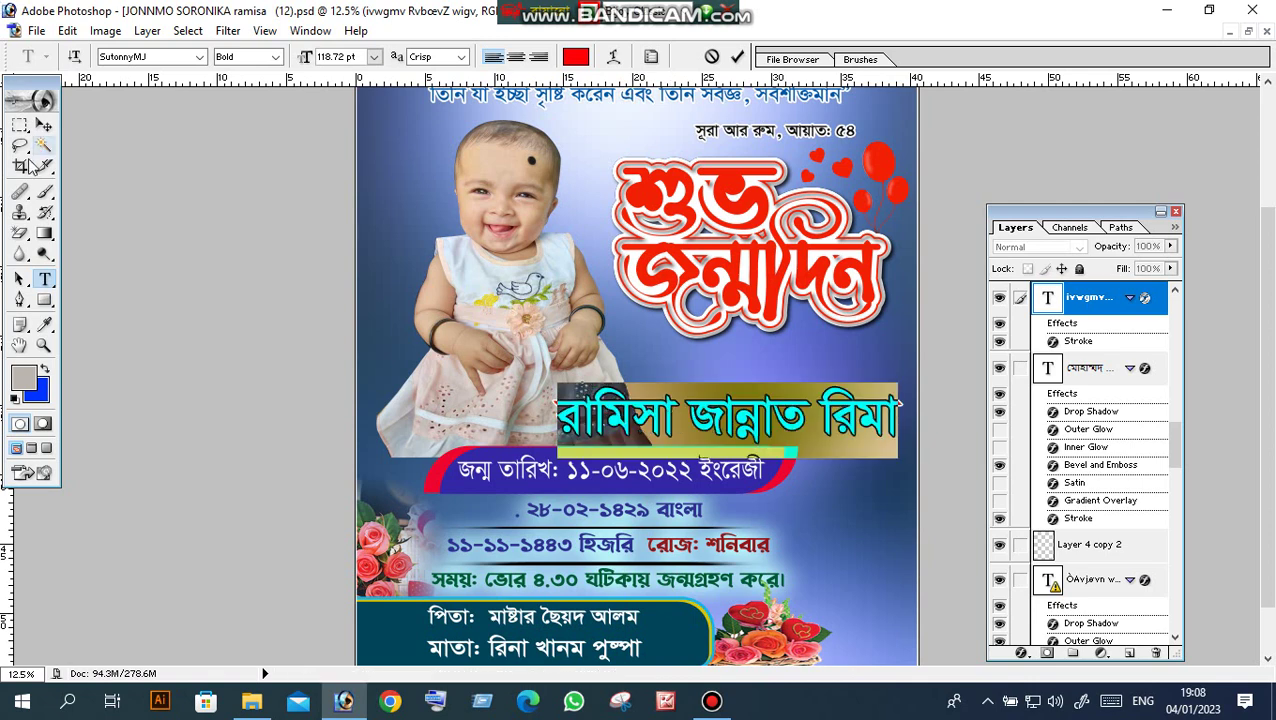
click(21, 165)
scroll(608, 497, down, 2)
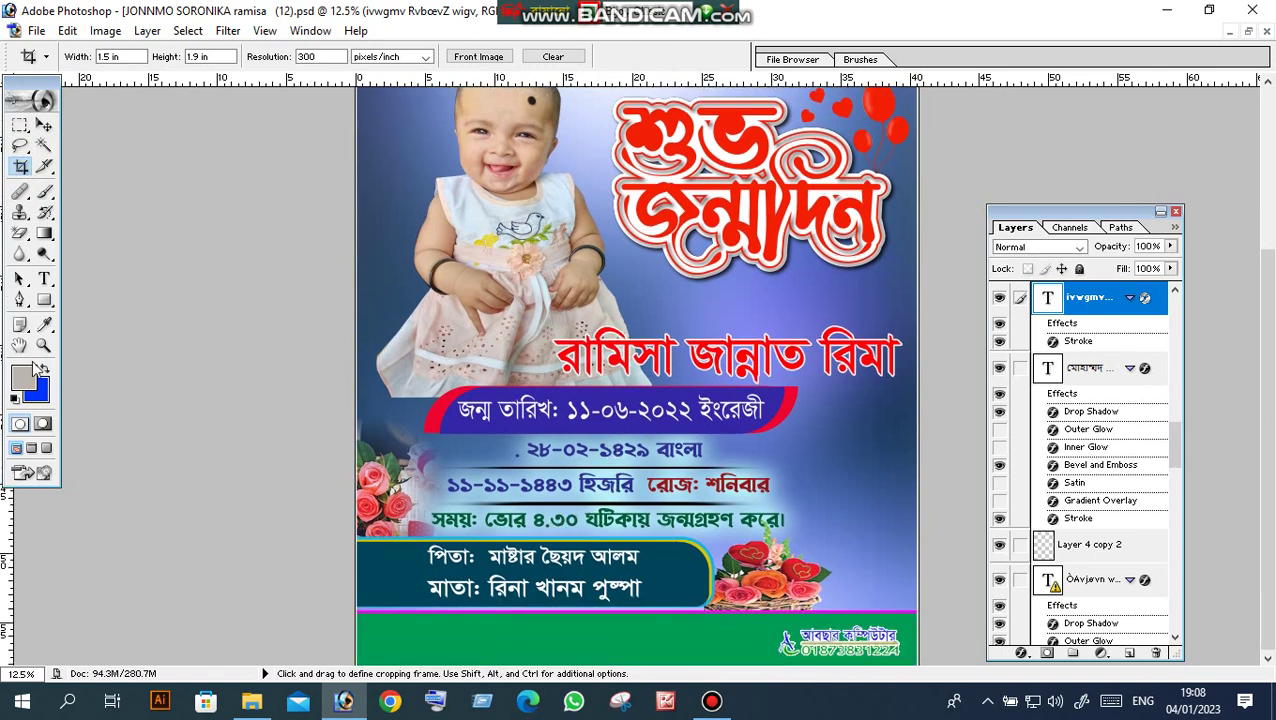
click(44, 279)
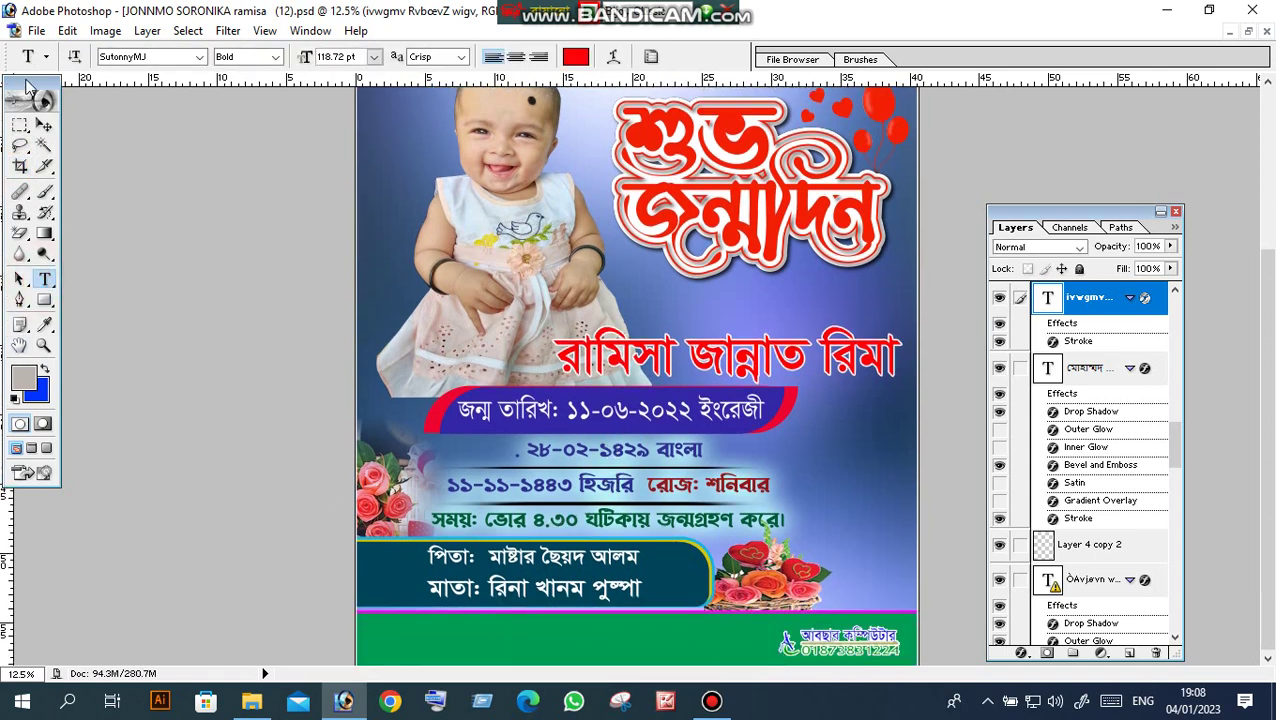
click(44, 124)
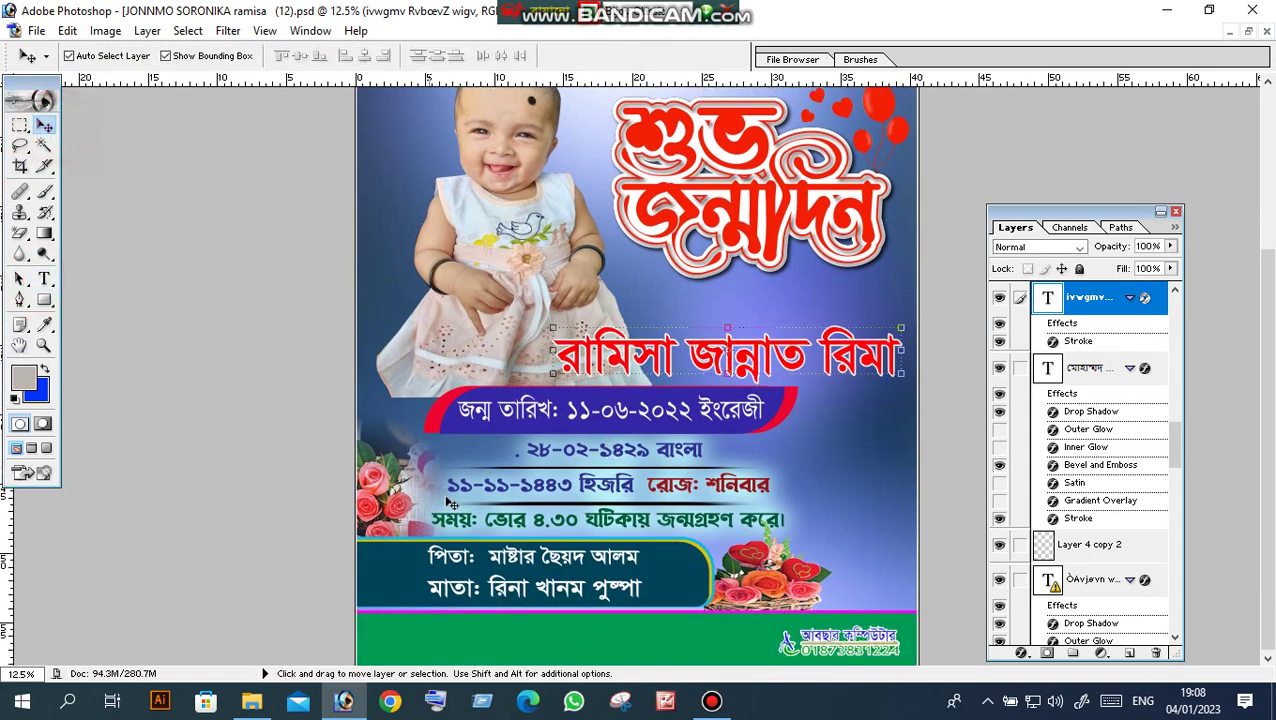
click(537, 565)
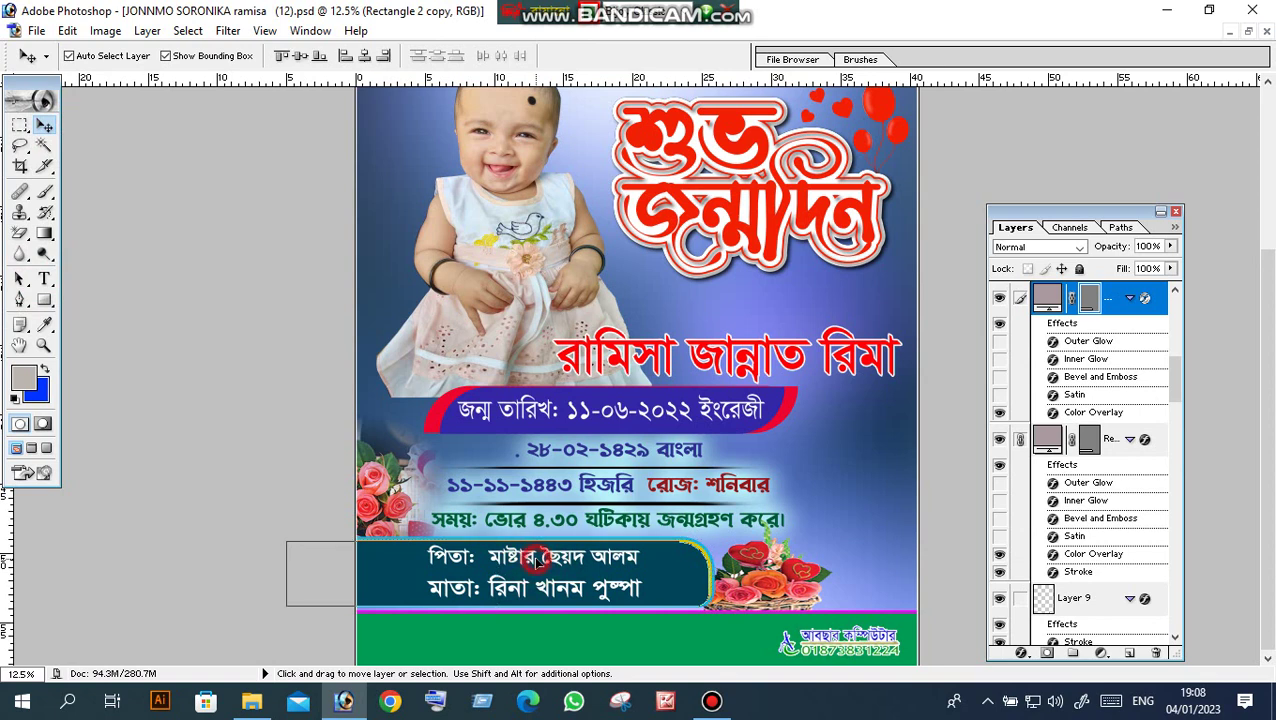
drag(537, 564, 560, 579)
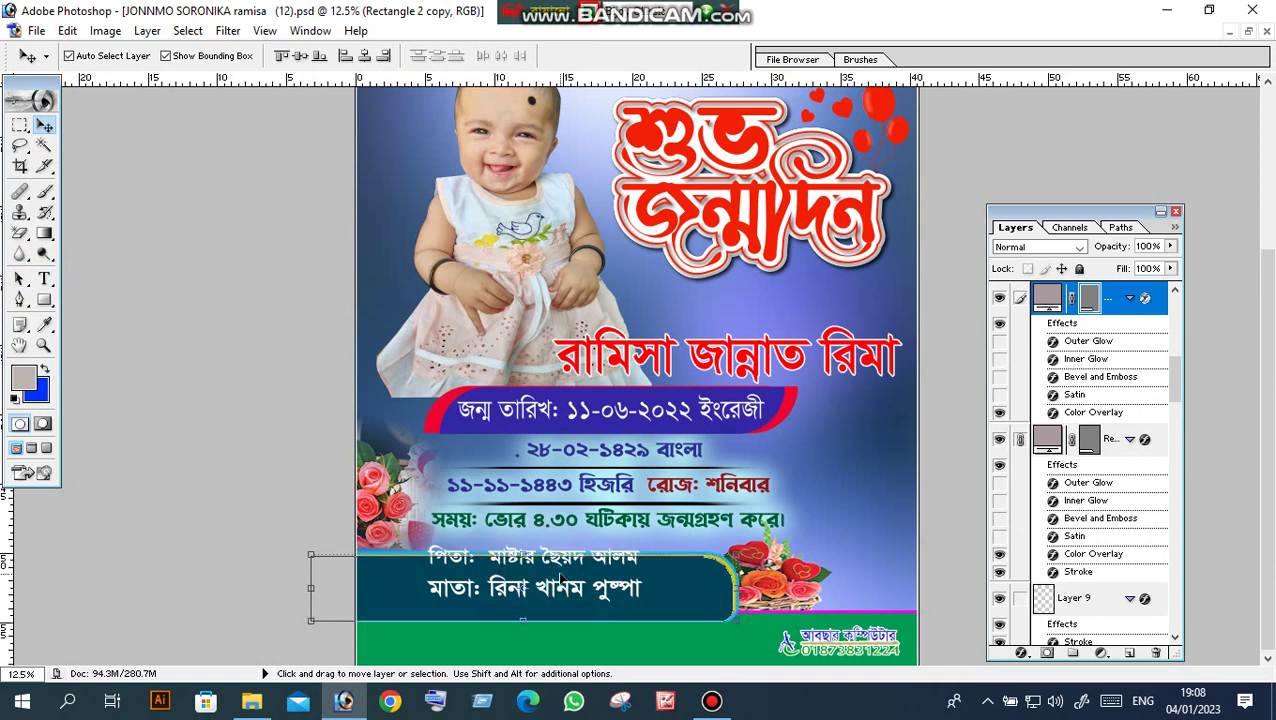
key(ctrl+z)
click(573, 578)
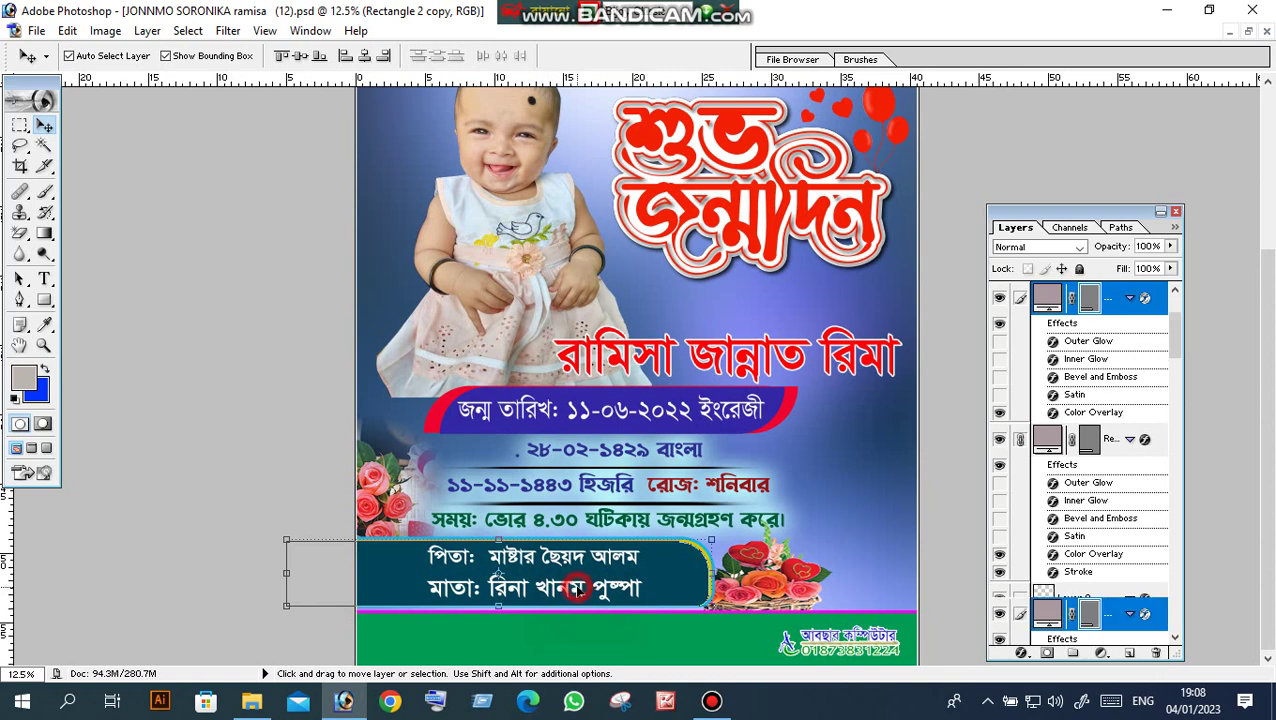
mouse_move(566, 565)
mouse_down()
mouse_move(594, 618)
mouse_move(591, 566)
mouse_move(568, 564)
mouse_up()
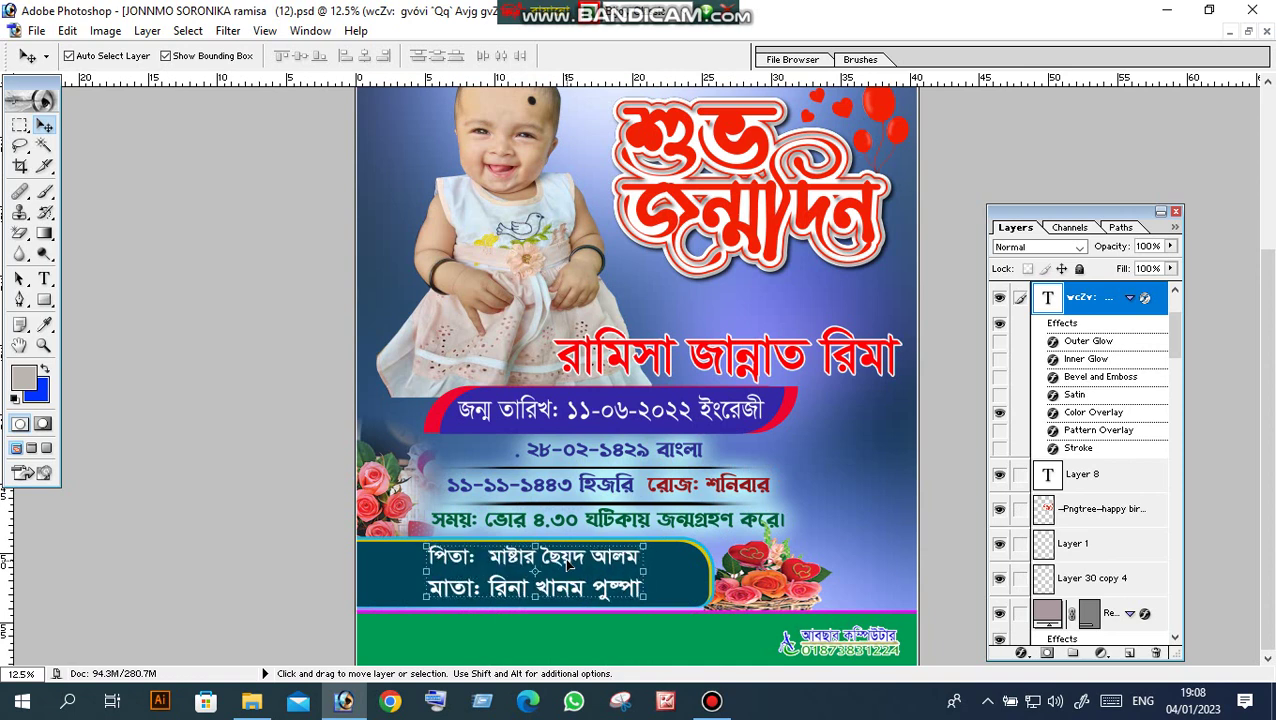
click(819, 652)
drag(818, 645, 820, 646)
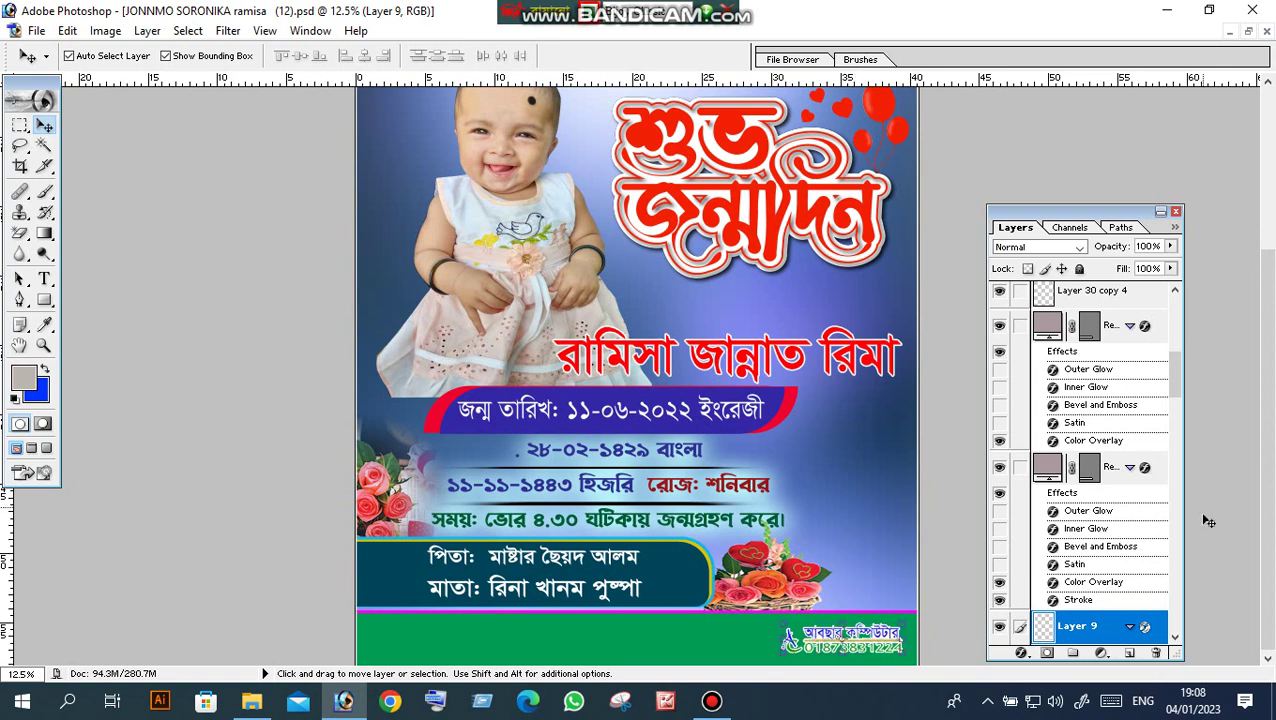
scroll(810, 681, up, 3)
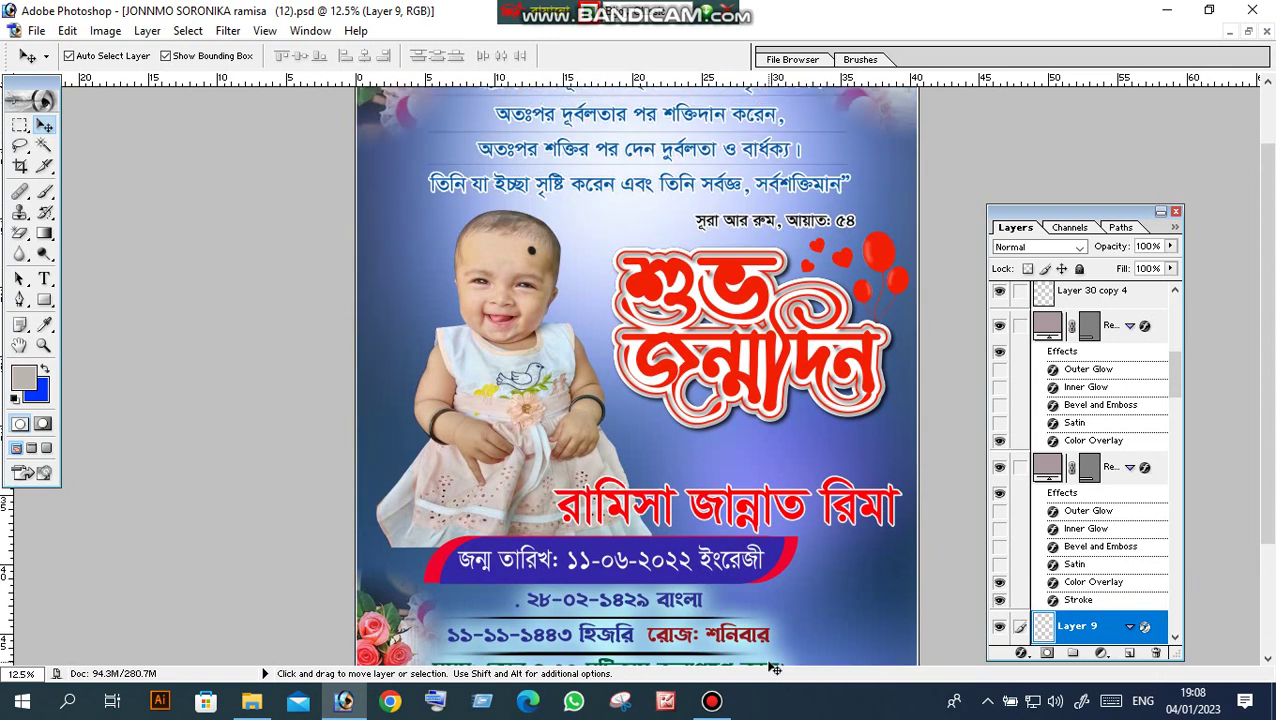
scroll(760, 683, up, 2)
scroll(780, 549, down, 3)
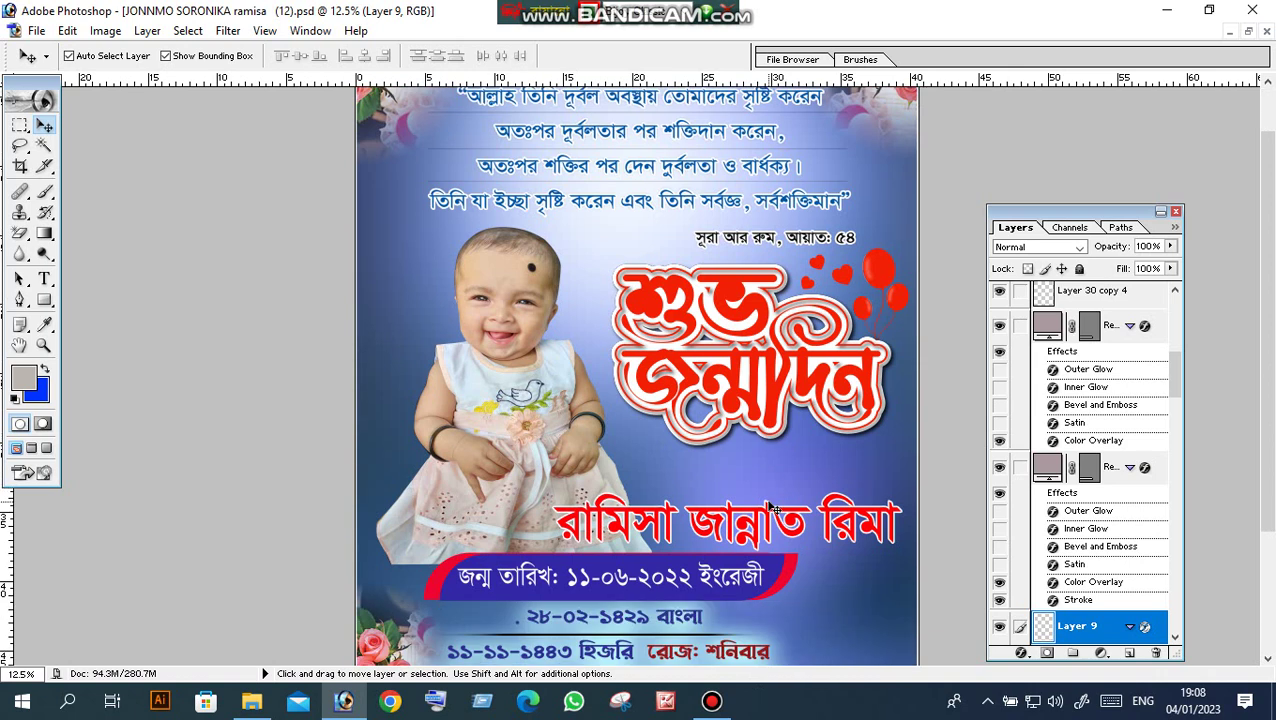
scroll(775, 520, up, 3)
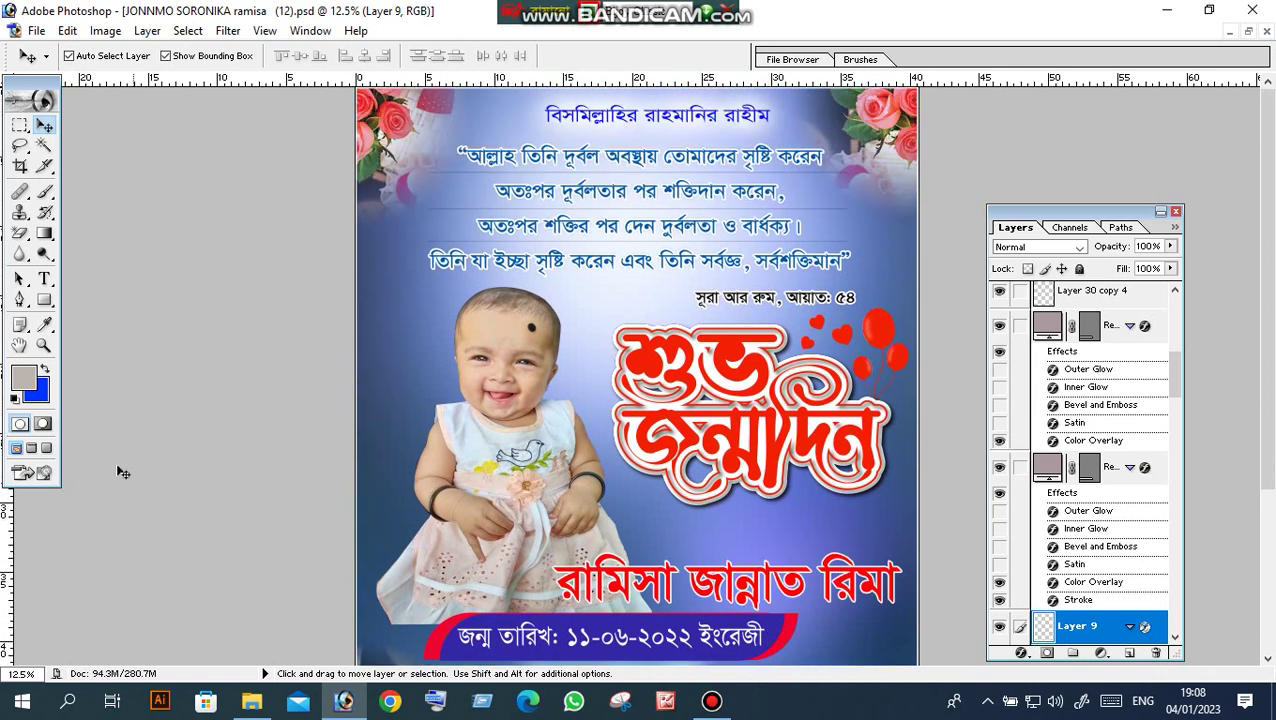
click(422, 110)
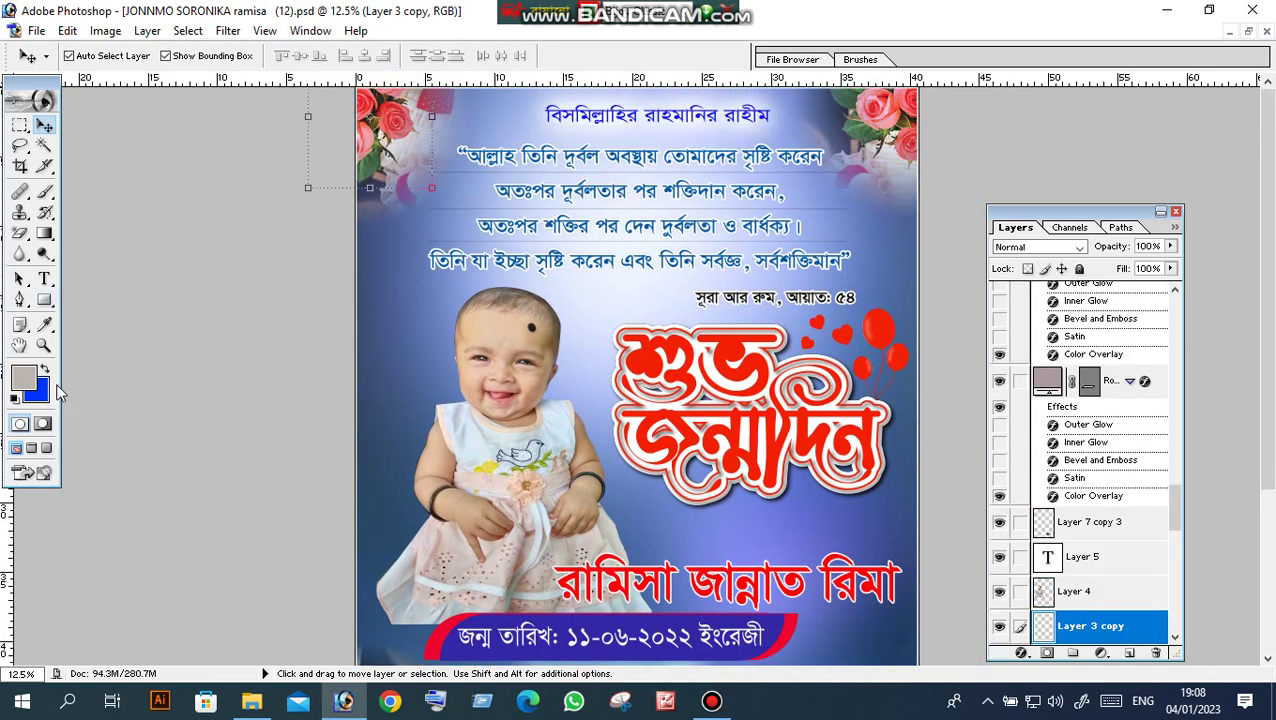
click(44, 345)
right_click(537, 330)
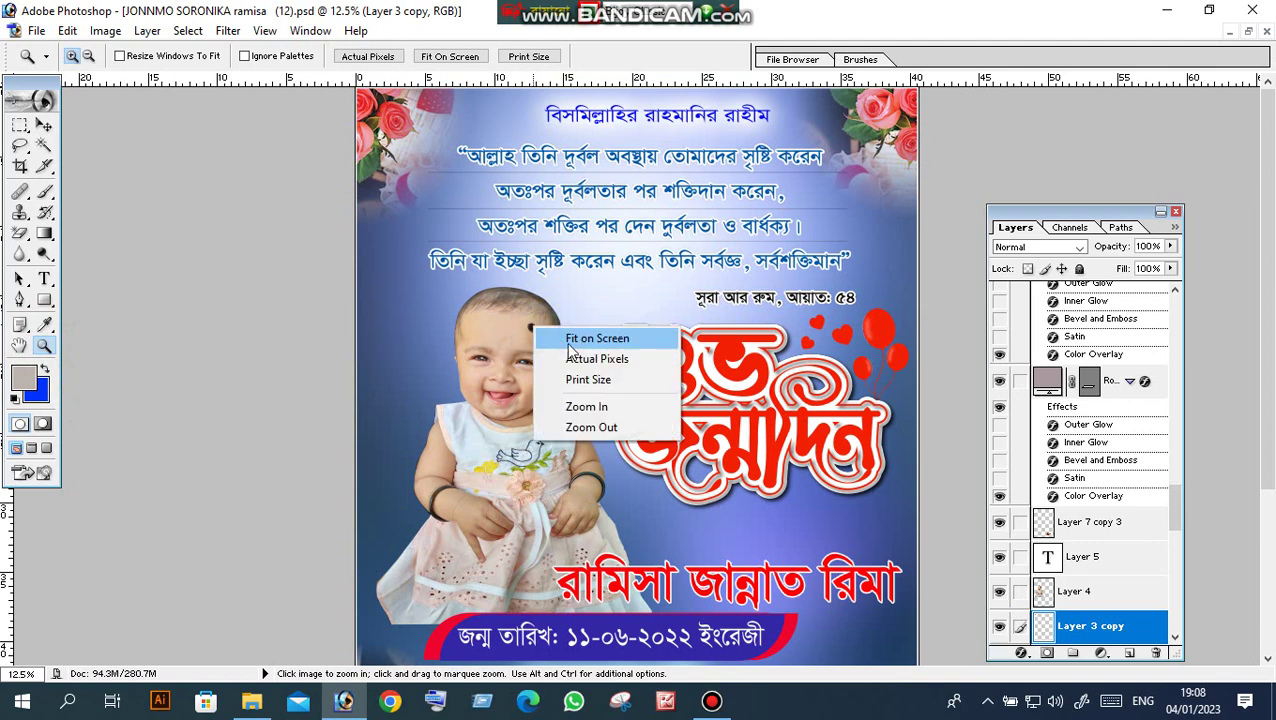
click(568, 340)
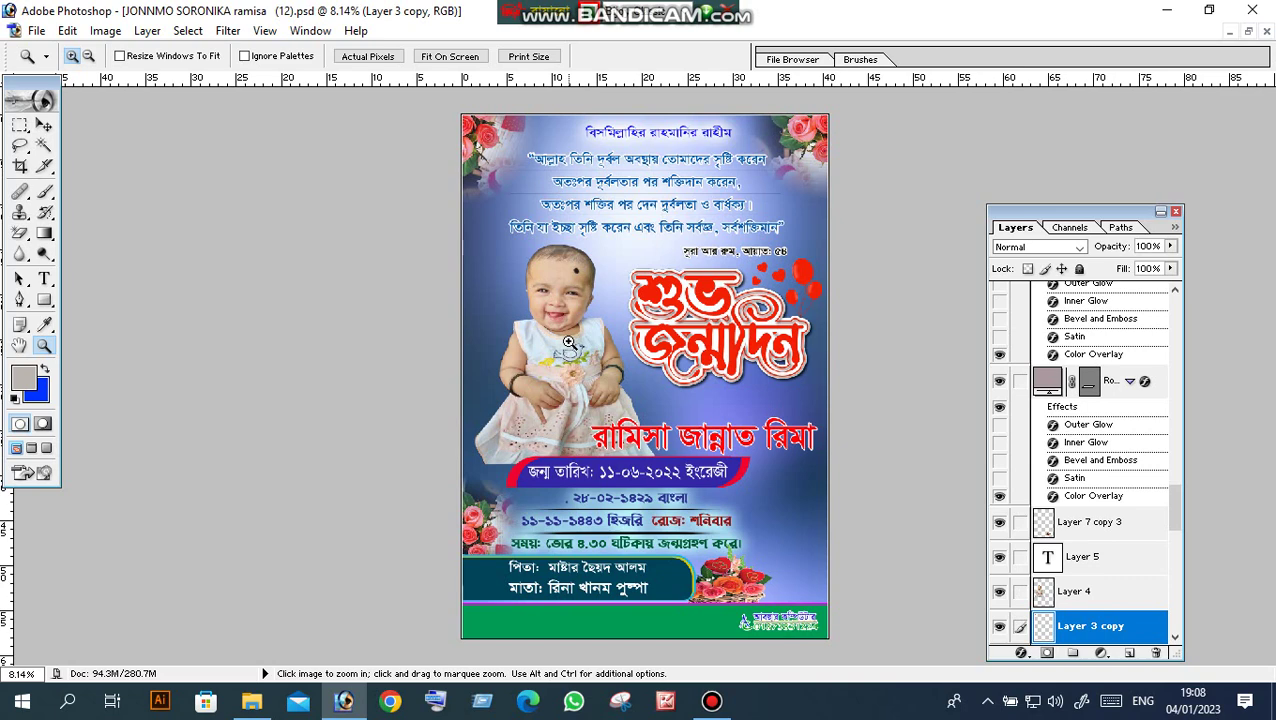
click(568, 343)
click(650, 405)
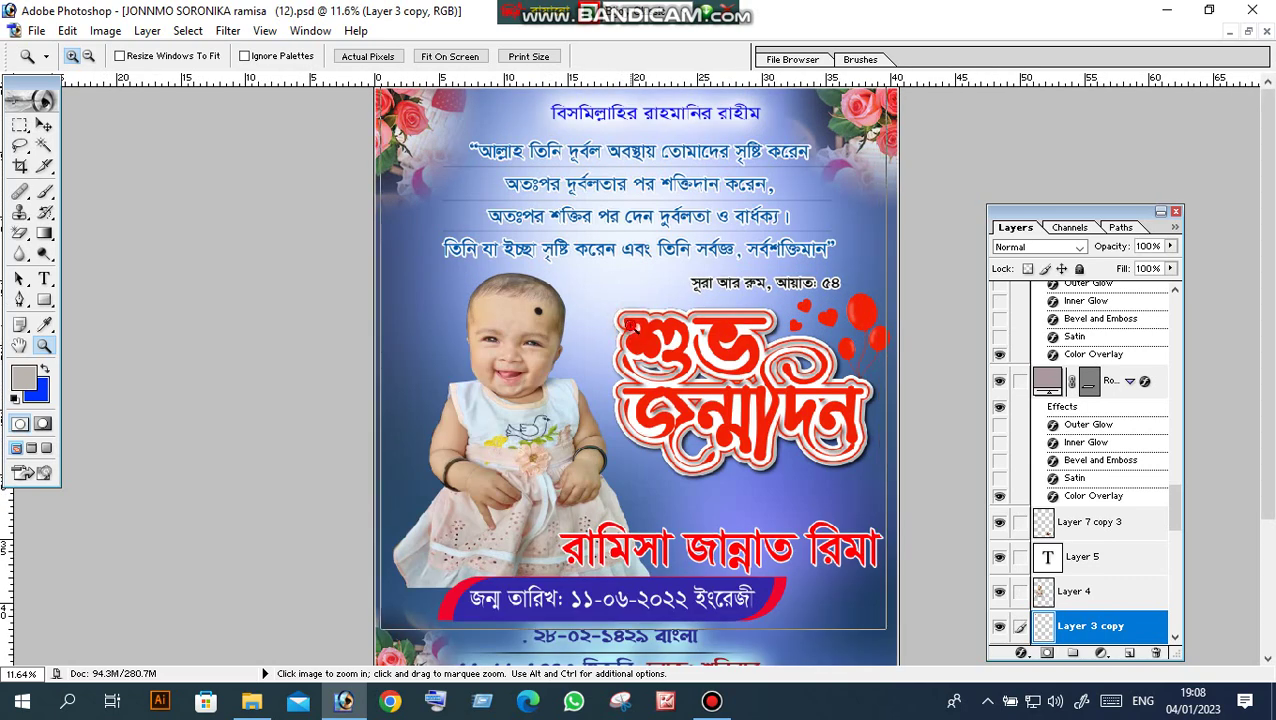
click(732, 468)
click(872, 481)
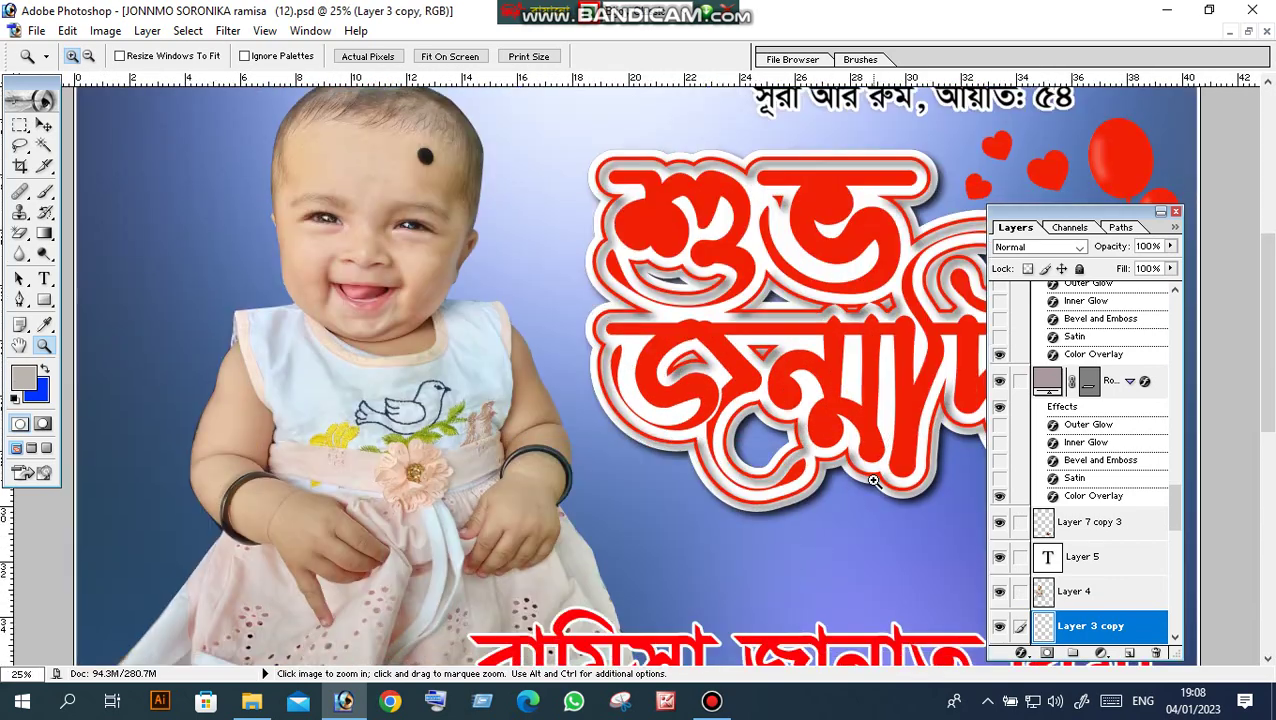
scroll(691, 425, down, 3)
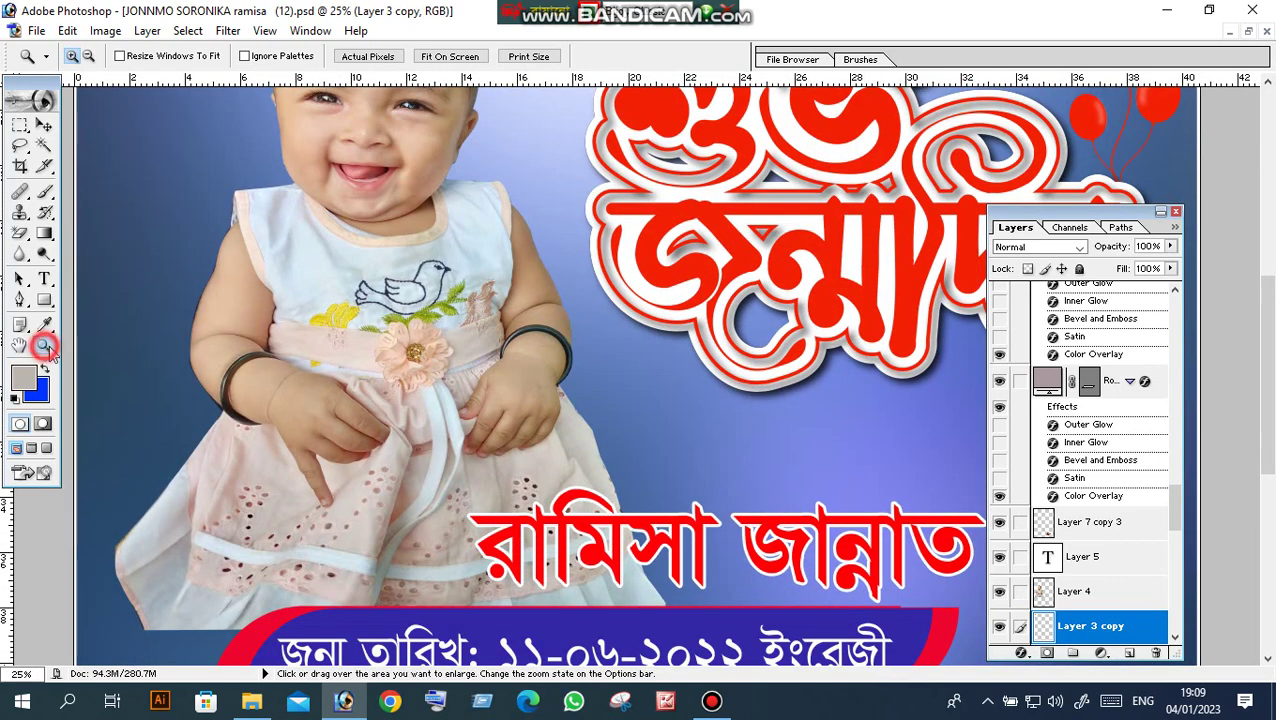
right_click(692, 320)
click(722, 353)
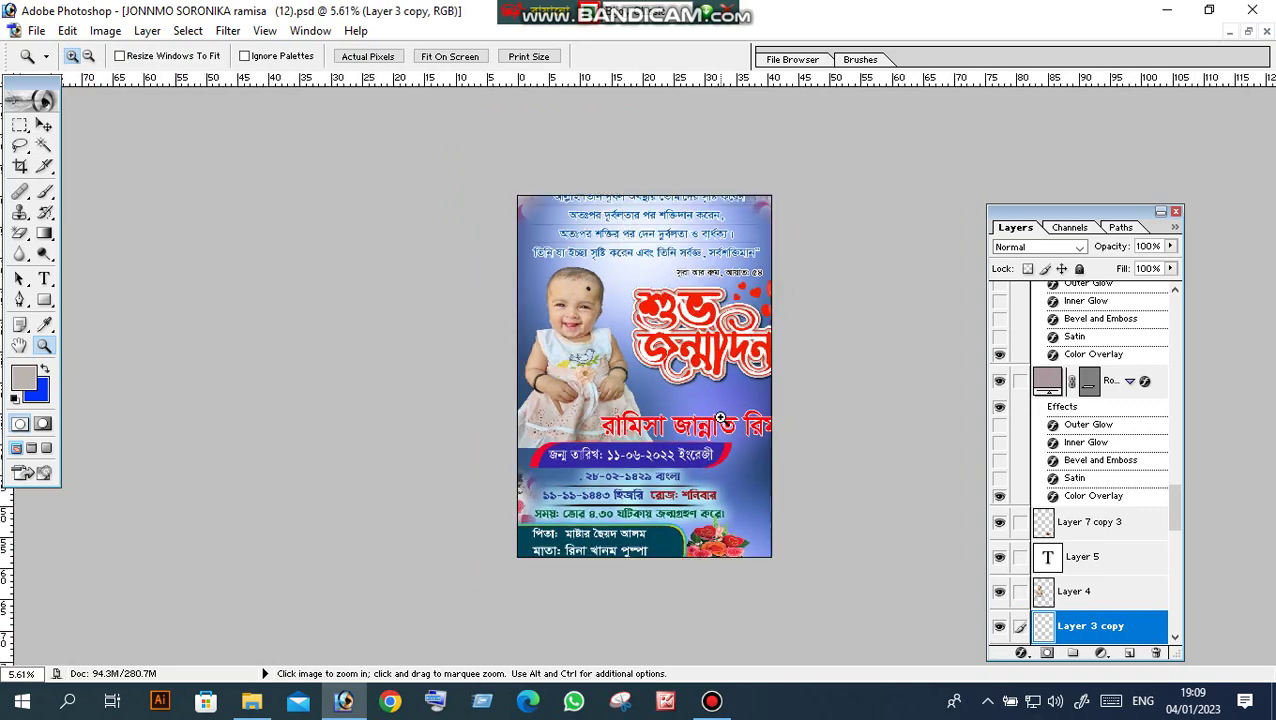
scroll(720, 416, up, 1)
scroll(722, 416, up, 1)
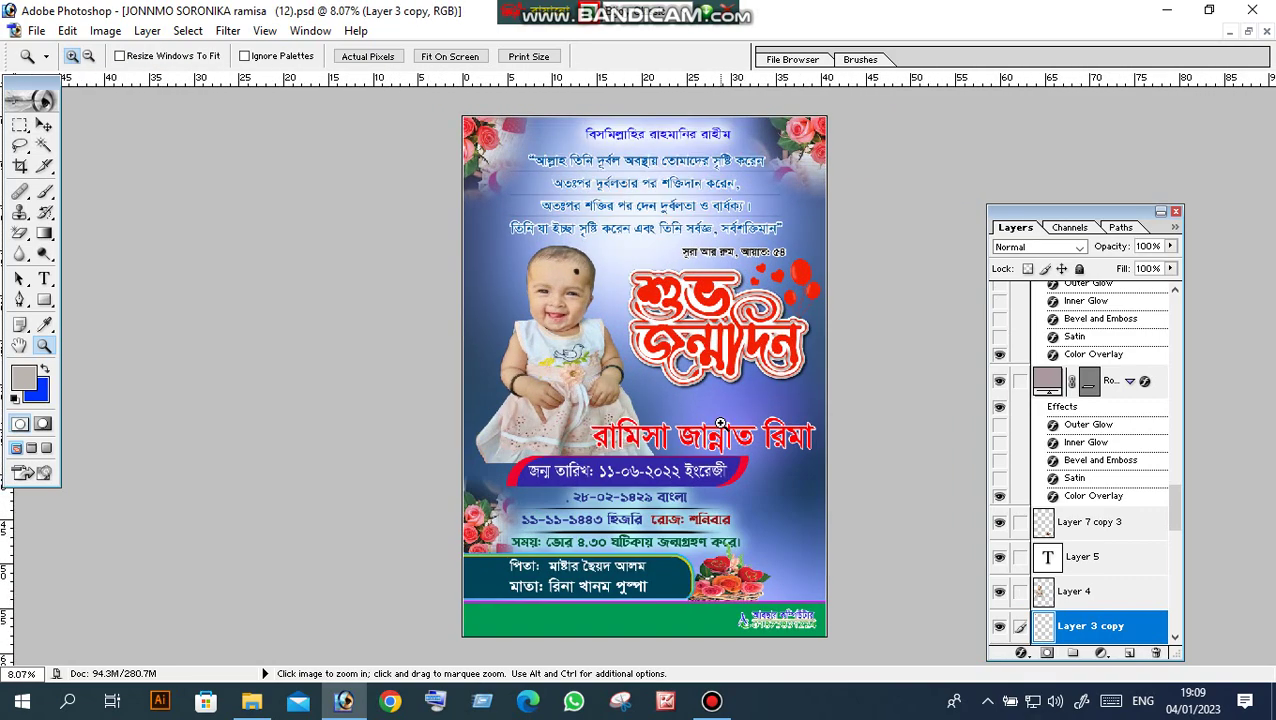
scroll(728, 416, up, 1)
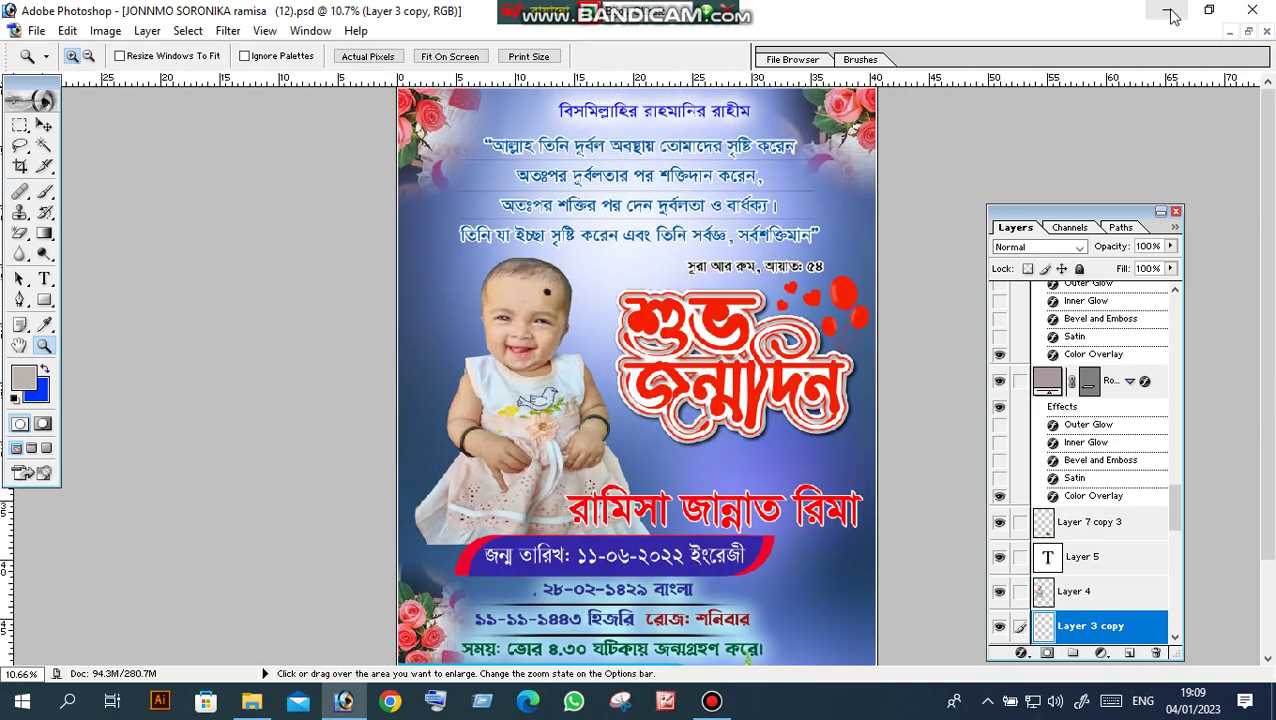